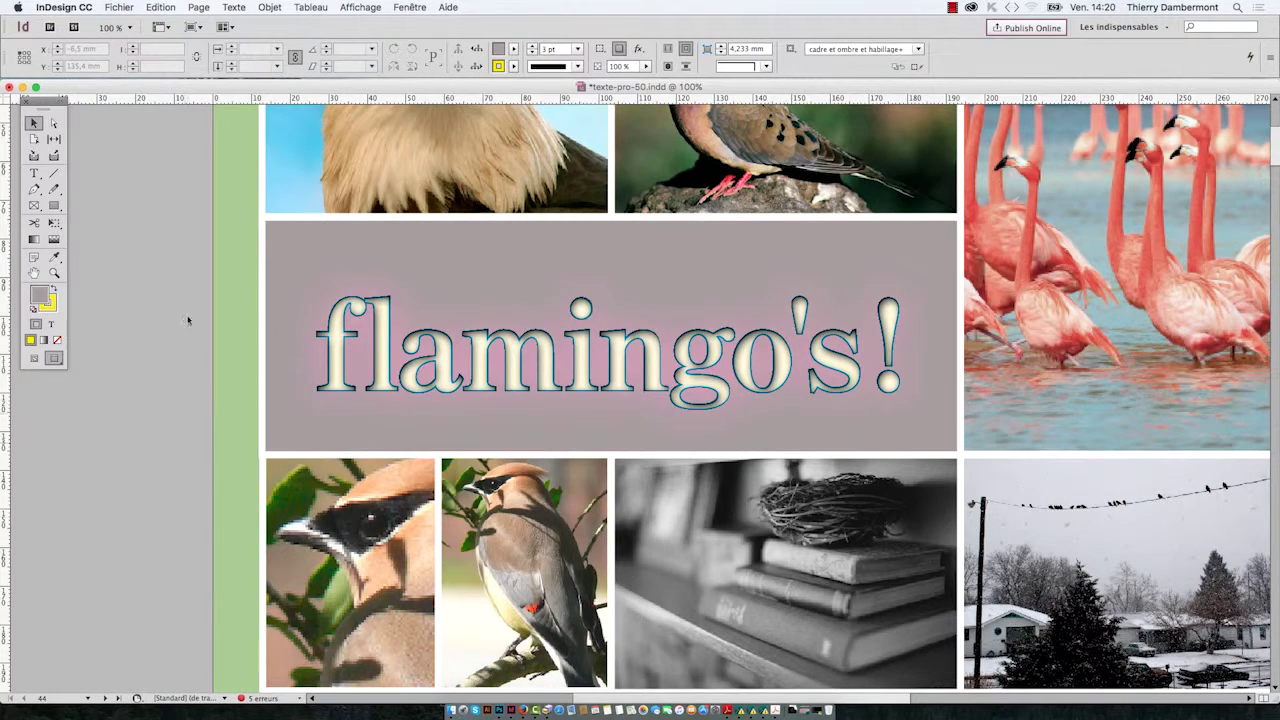
Start exporting the document in PNG format, examine the available export resolutions, and leave the export settings.
left_click(119, 7)
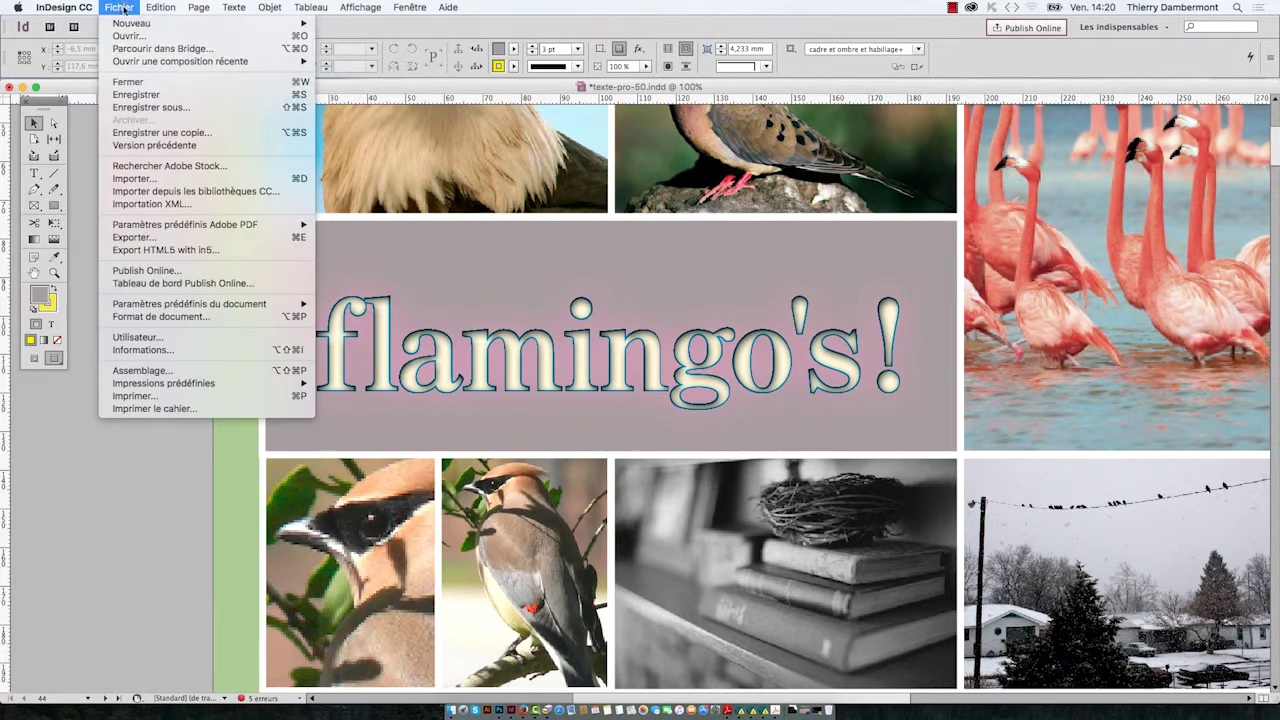
left_click(173, 239)
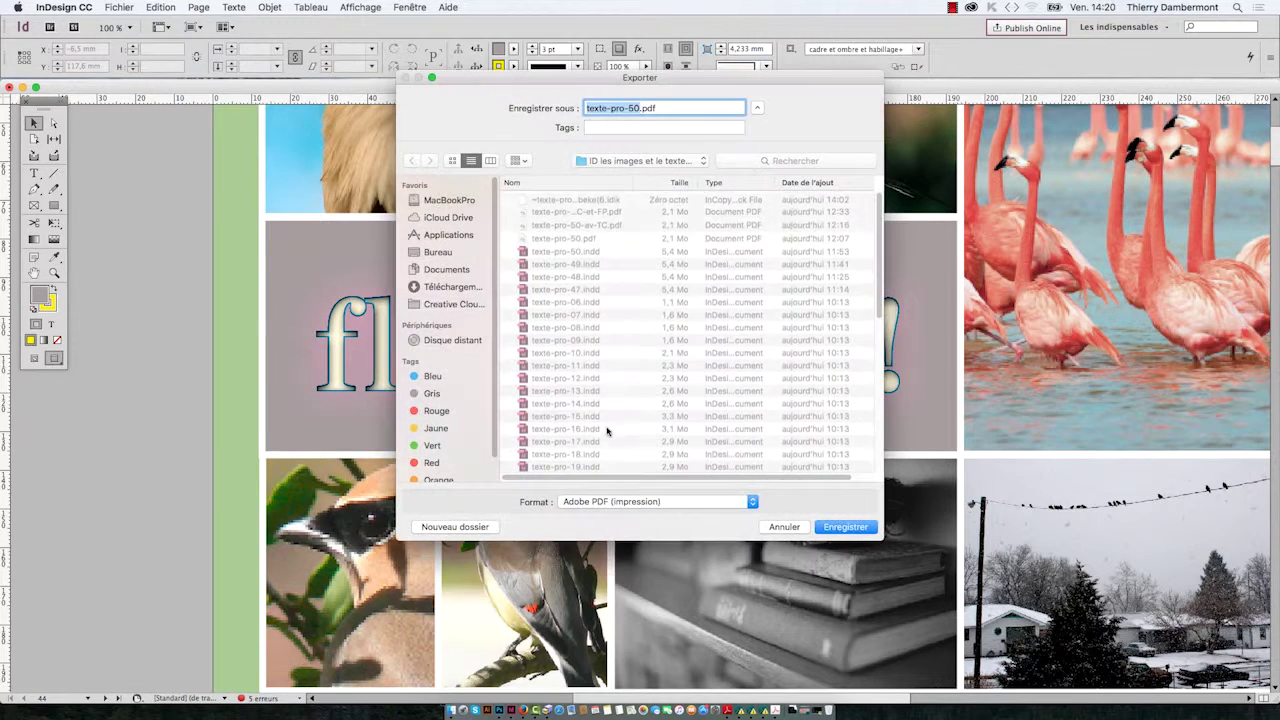
left_click(604, 503)
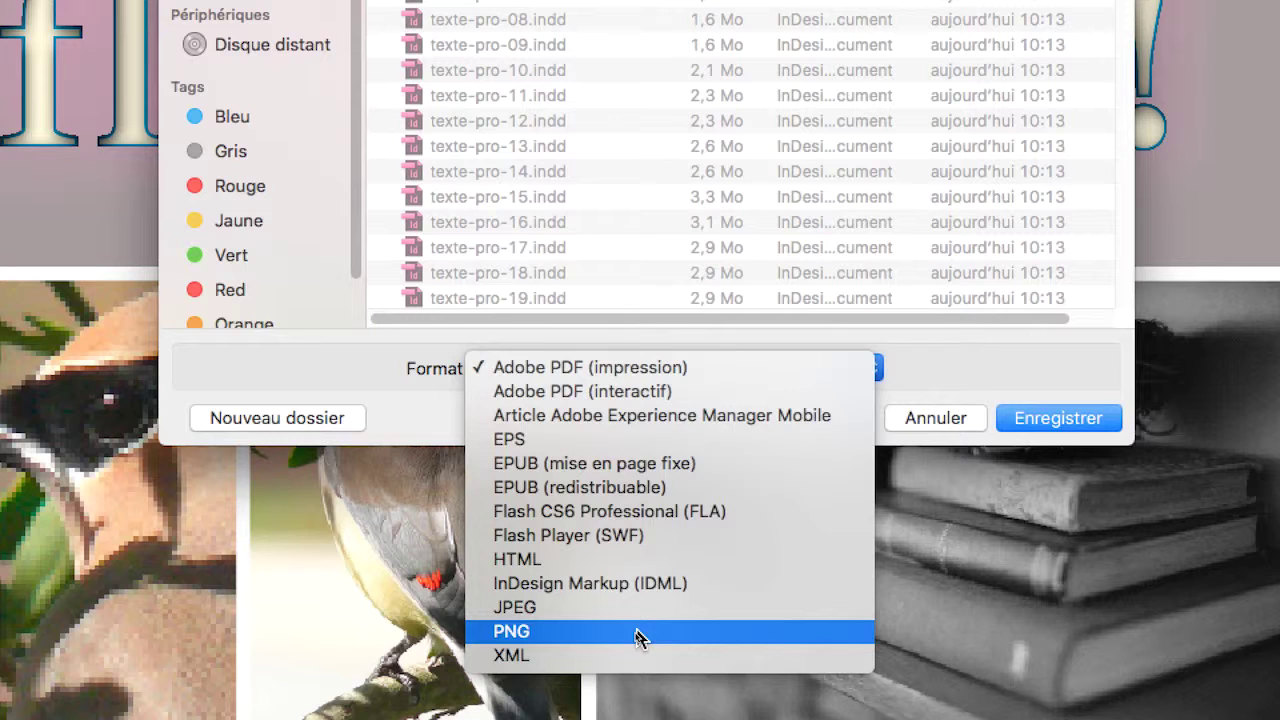
left_click(640, 632)
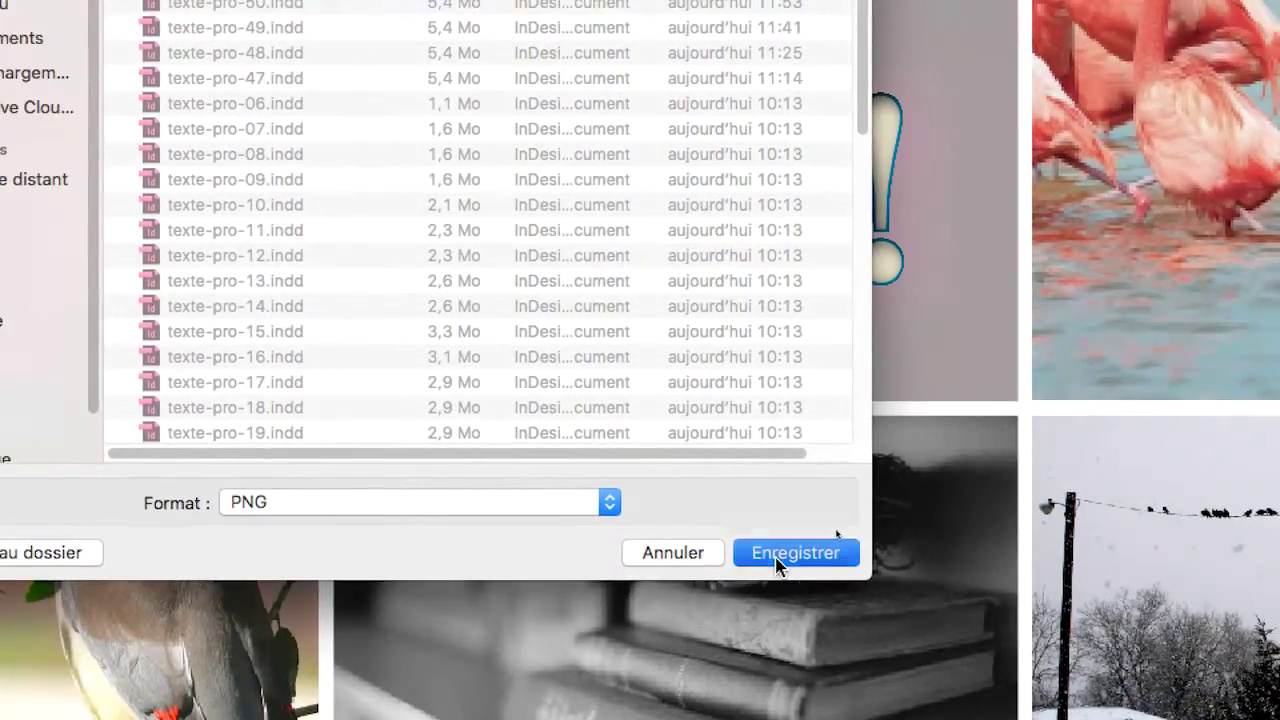
left_click(1058, 418)
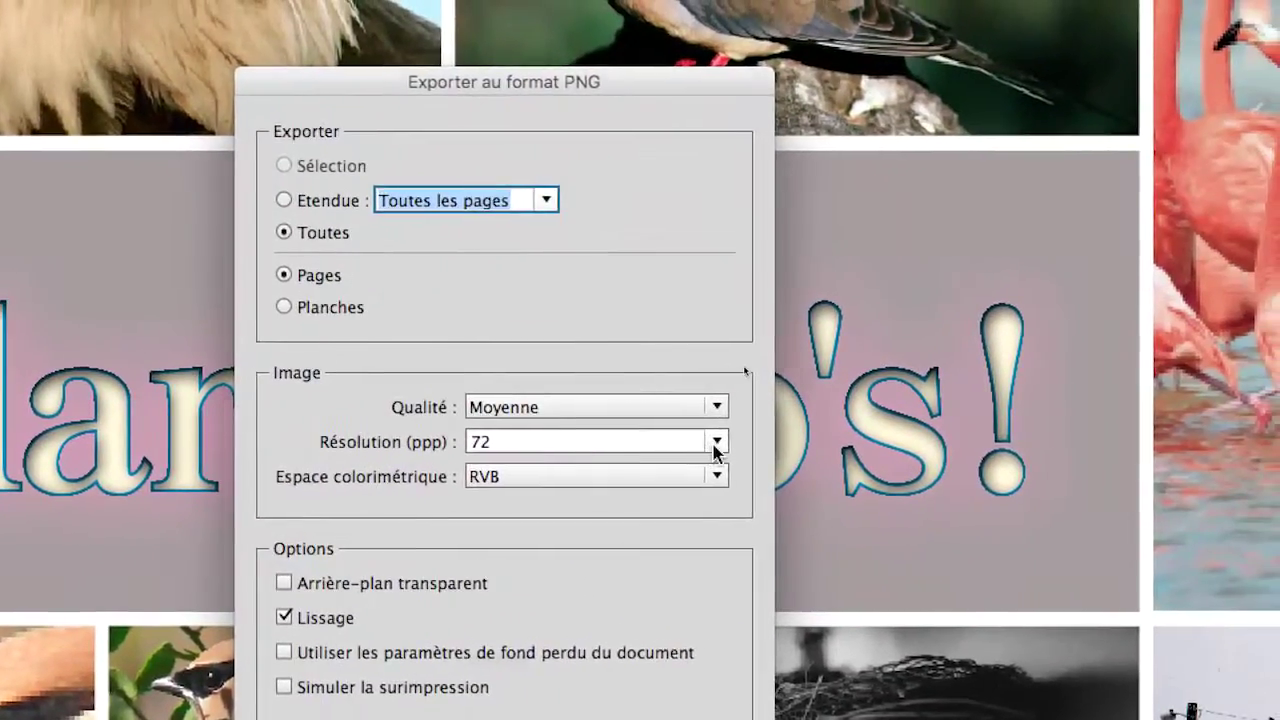
left_click(717, 450)
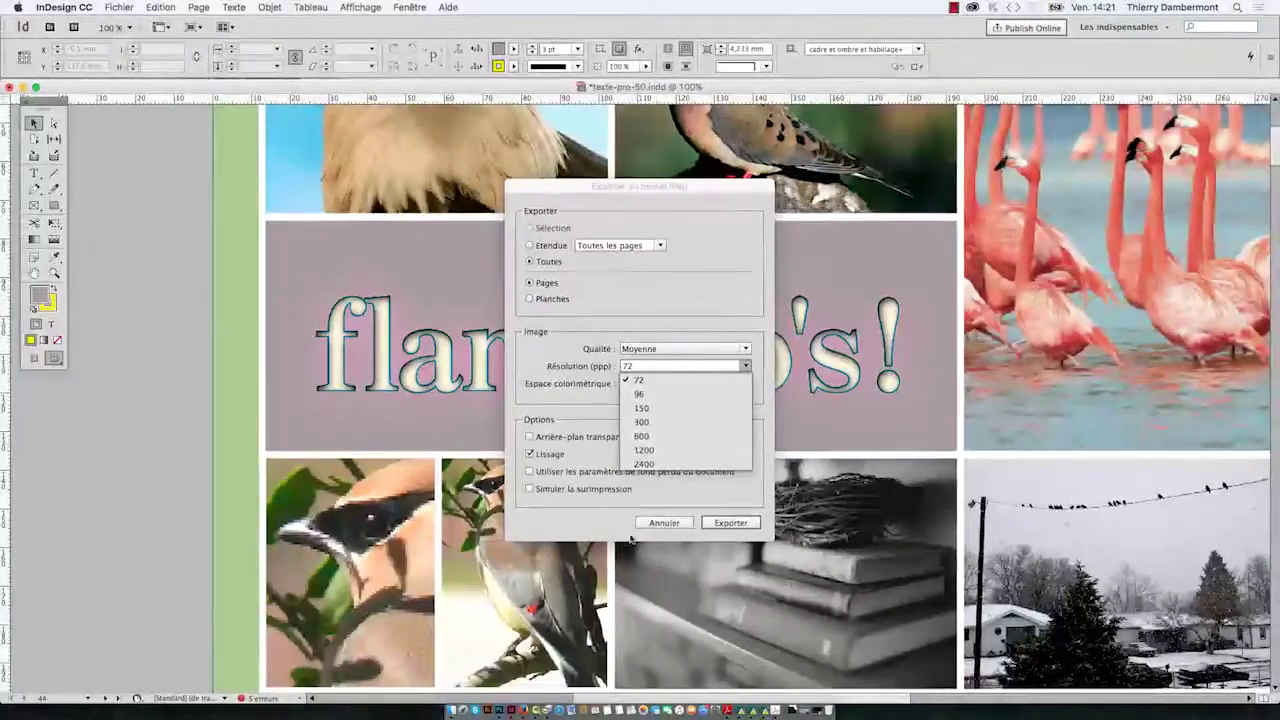
key("Escape")
left_click(712, 523)
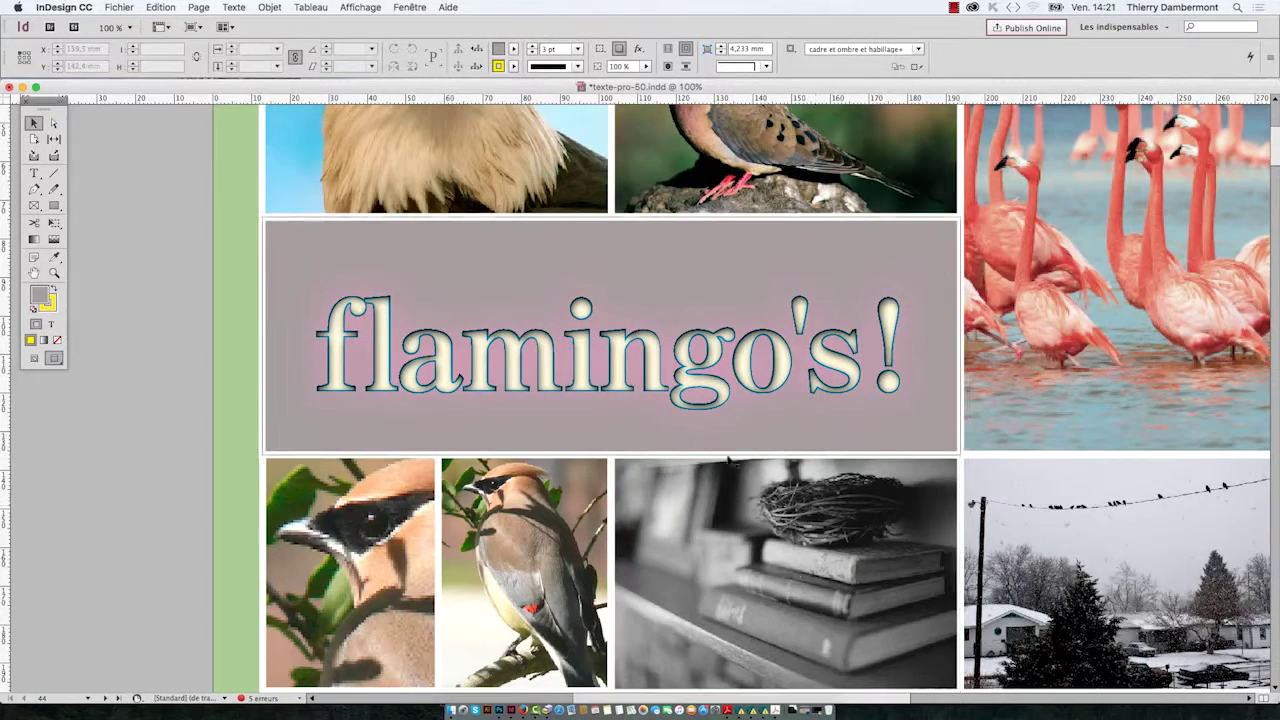
Switch to Finder, then reposition and enlarge the window of the folder "ID les images et le texte pro (suite 3)".
key("super+Tab")
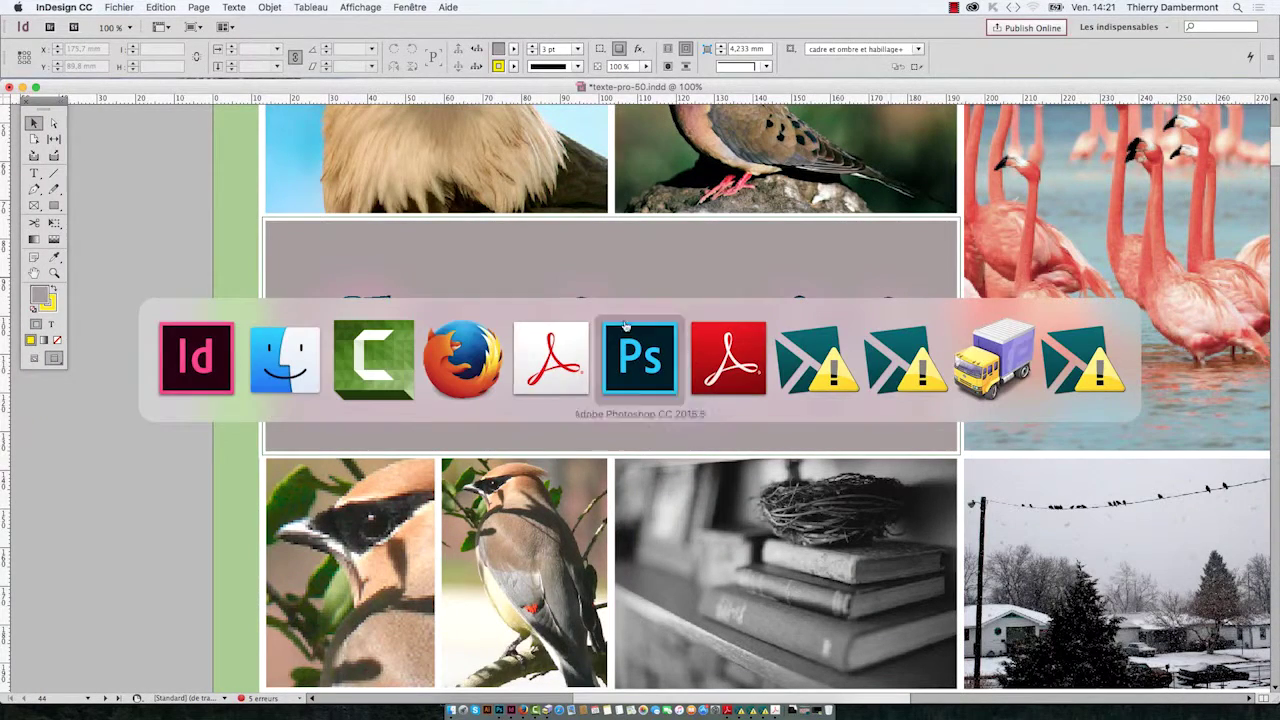
left_click(300, 372)
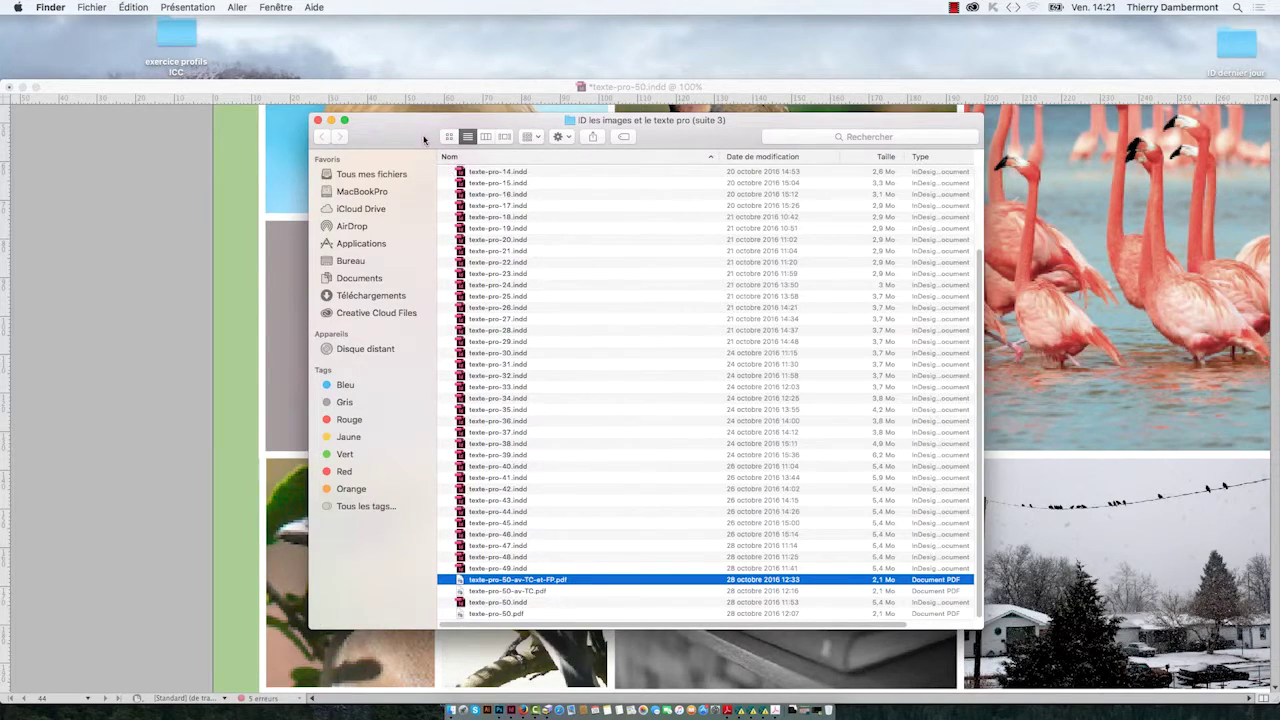
left_click_drag(424, 140, 294, 82)
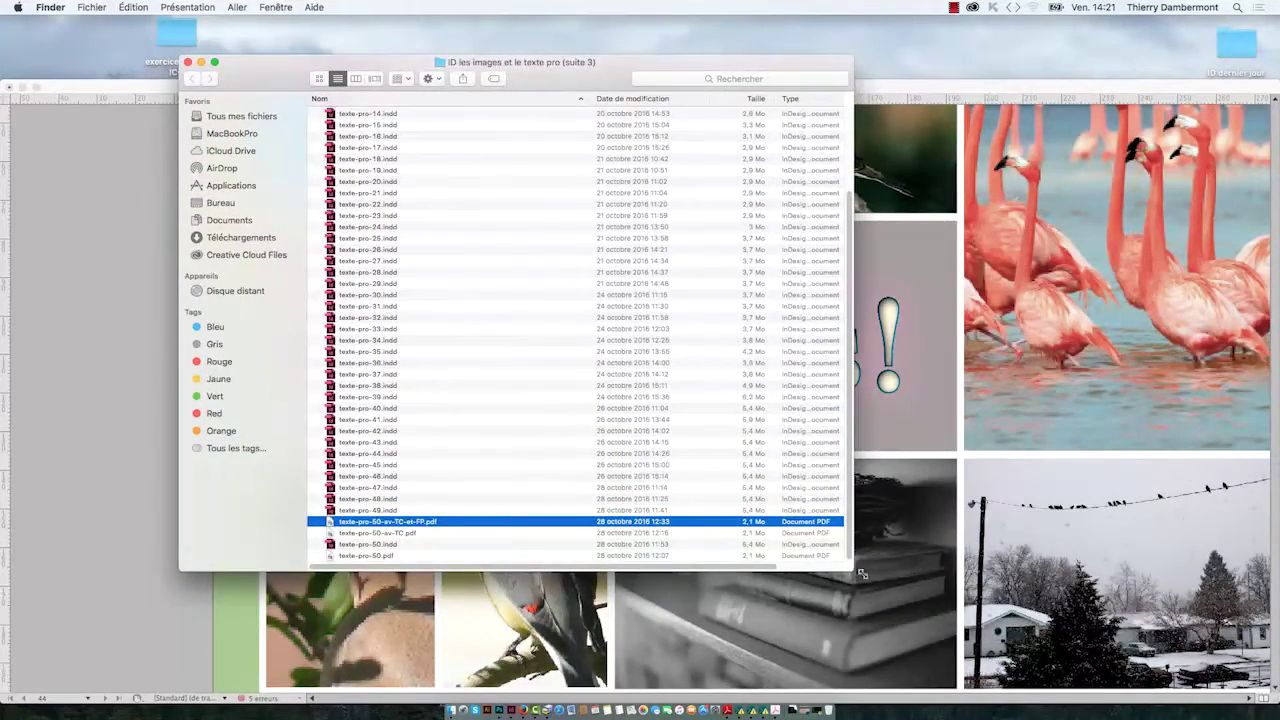
left_click_drag(862, 573, 1040, 650)
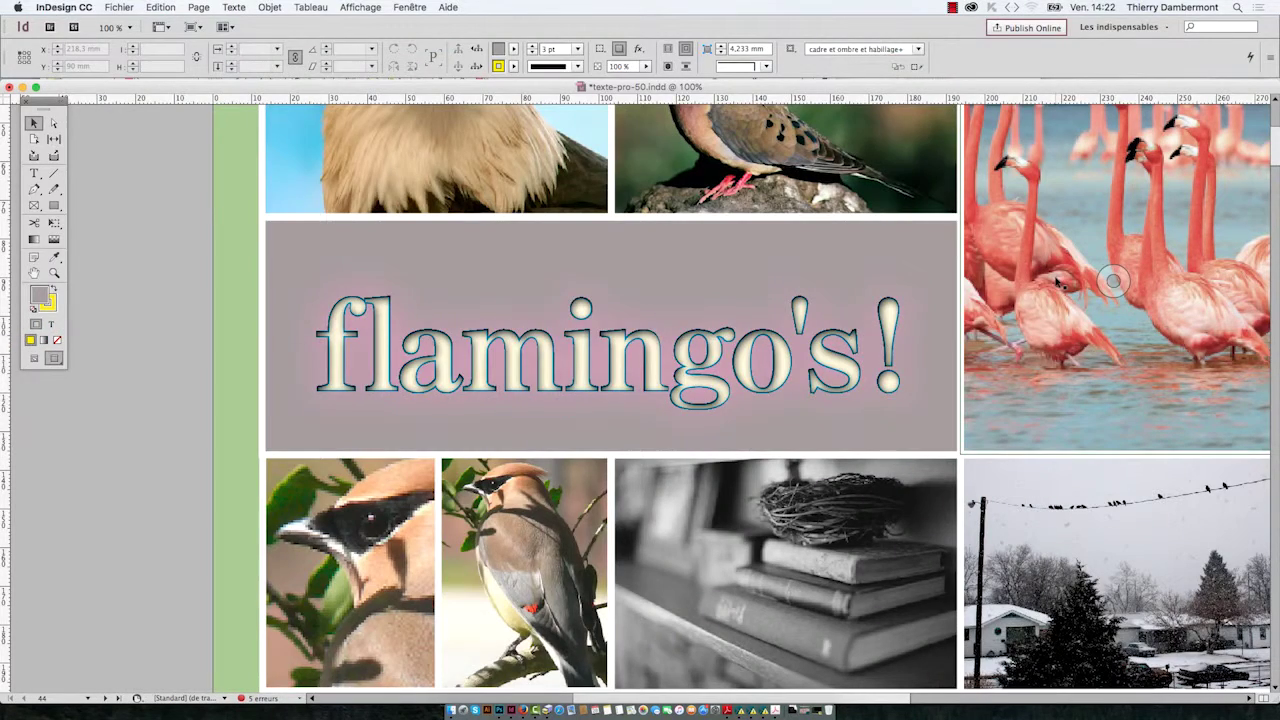
Switch to Acrobat showing texte-pro-50-av-TC-et-FP.pdf, hide the other applications and reposition the PDF window.
key("super+Tab")
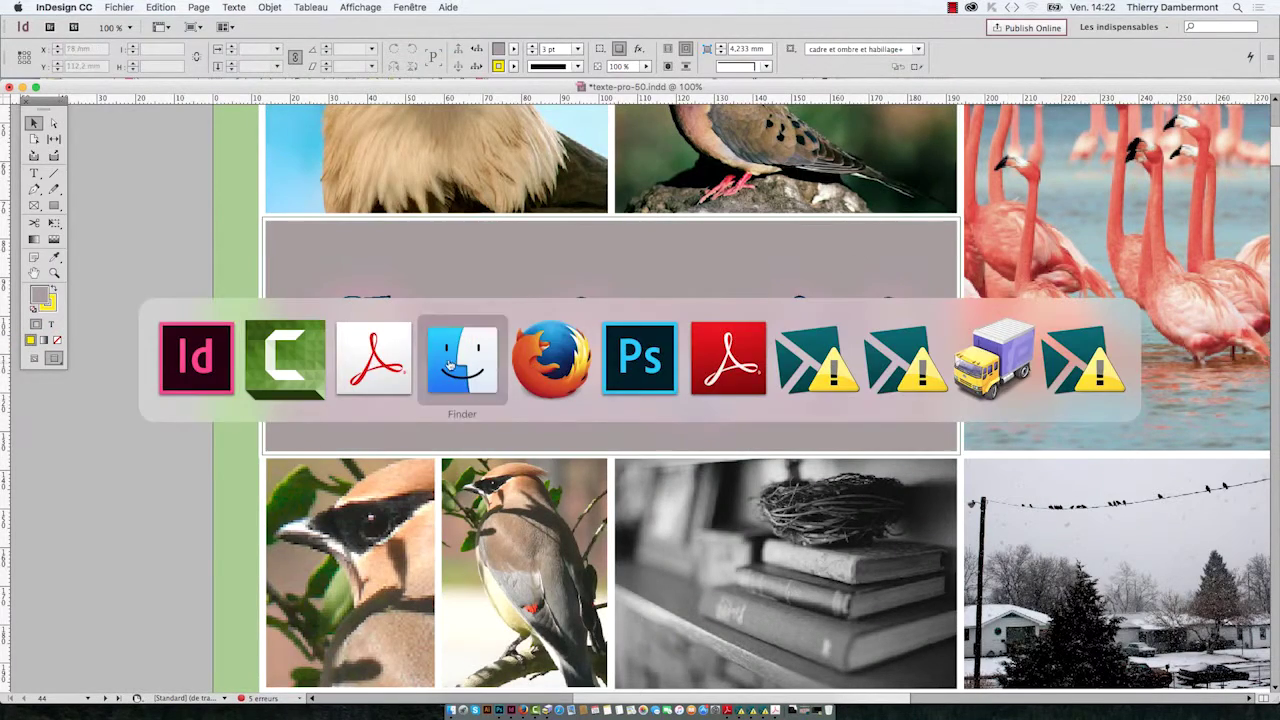
left_click(379, 357)
key("super+alt+h")
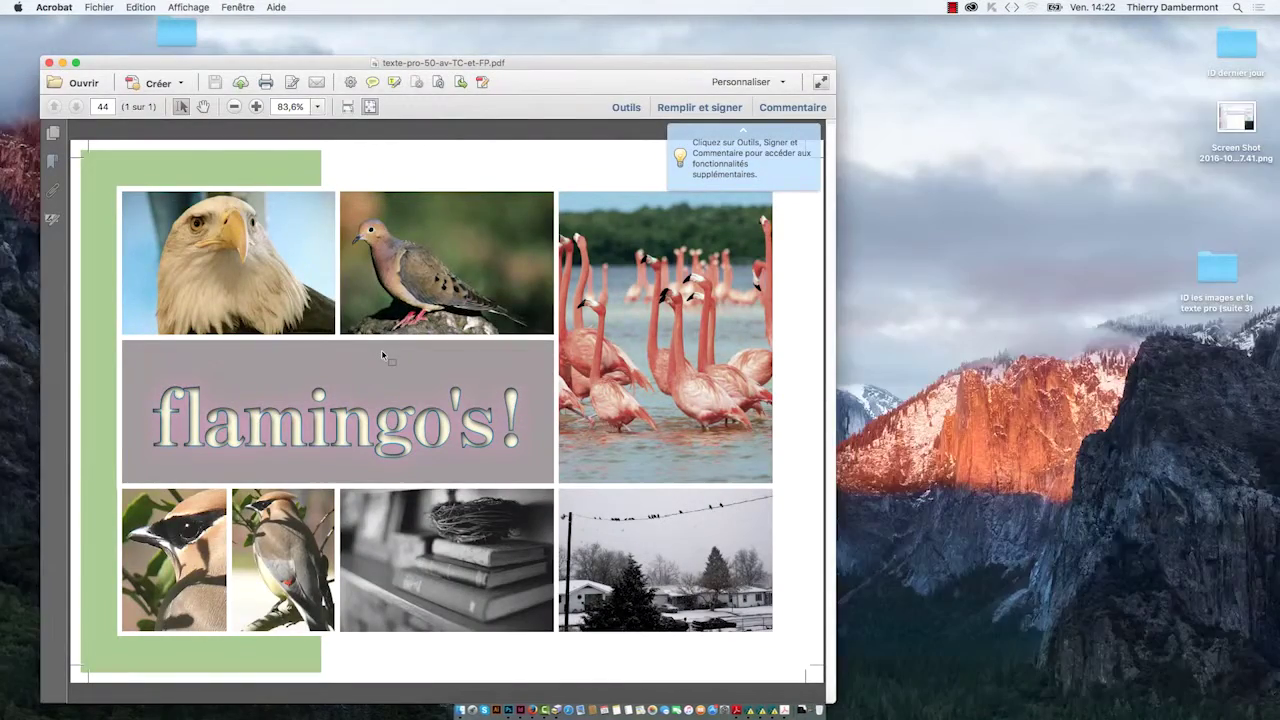
left_click_drag(513, 62, 592, 38)
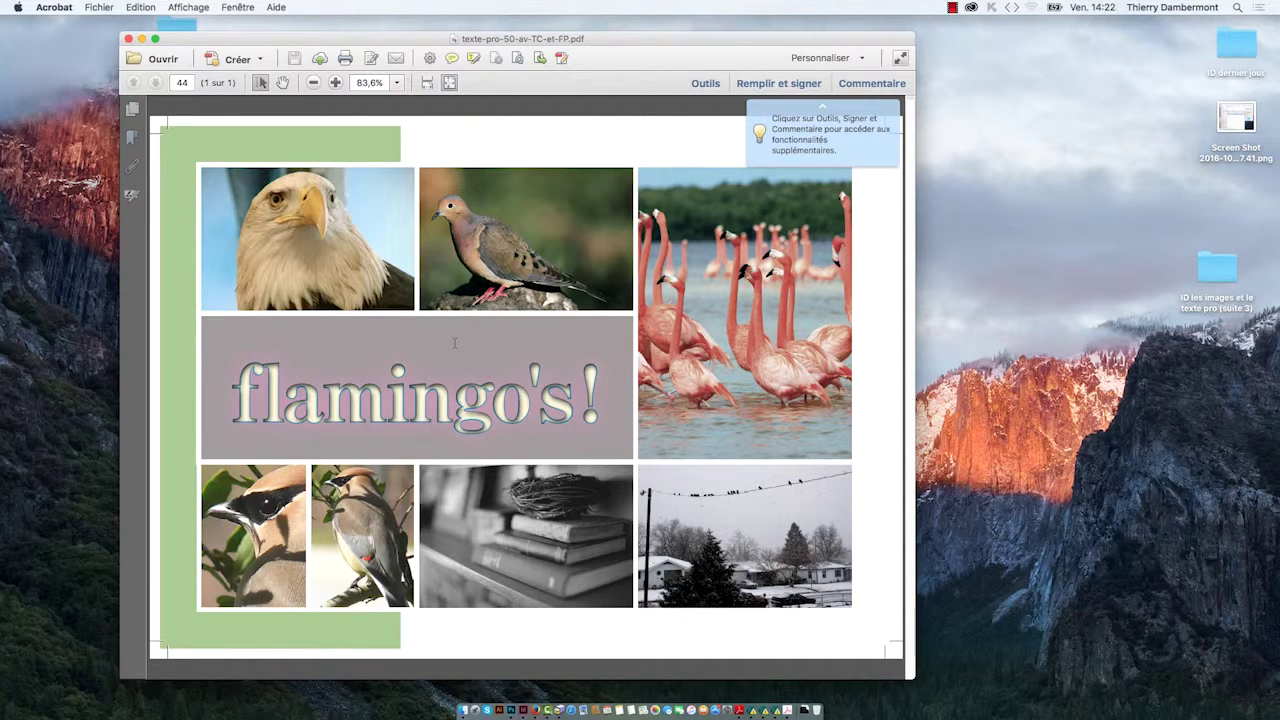
Check that the letters of the "flamingo's!" title can be selected as text in the PDF, and clear the selection.
left_click_drag(320, 405, 518, 415)
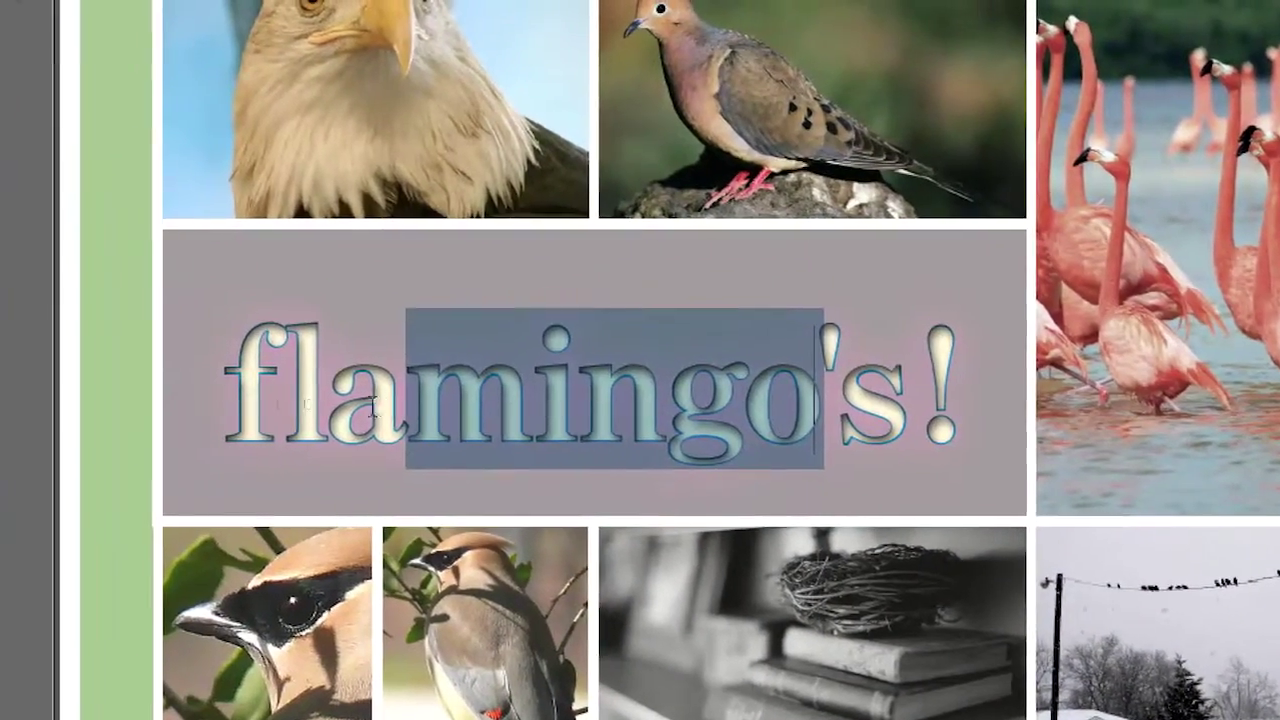
left_click(335, 405, "shift")
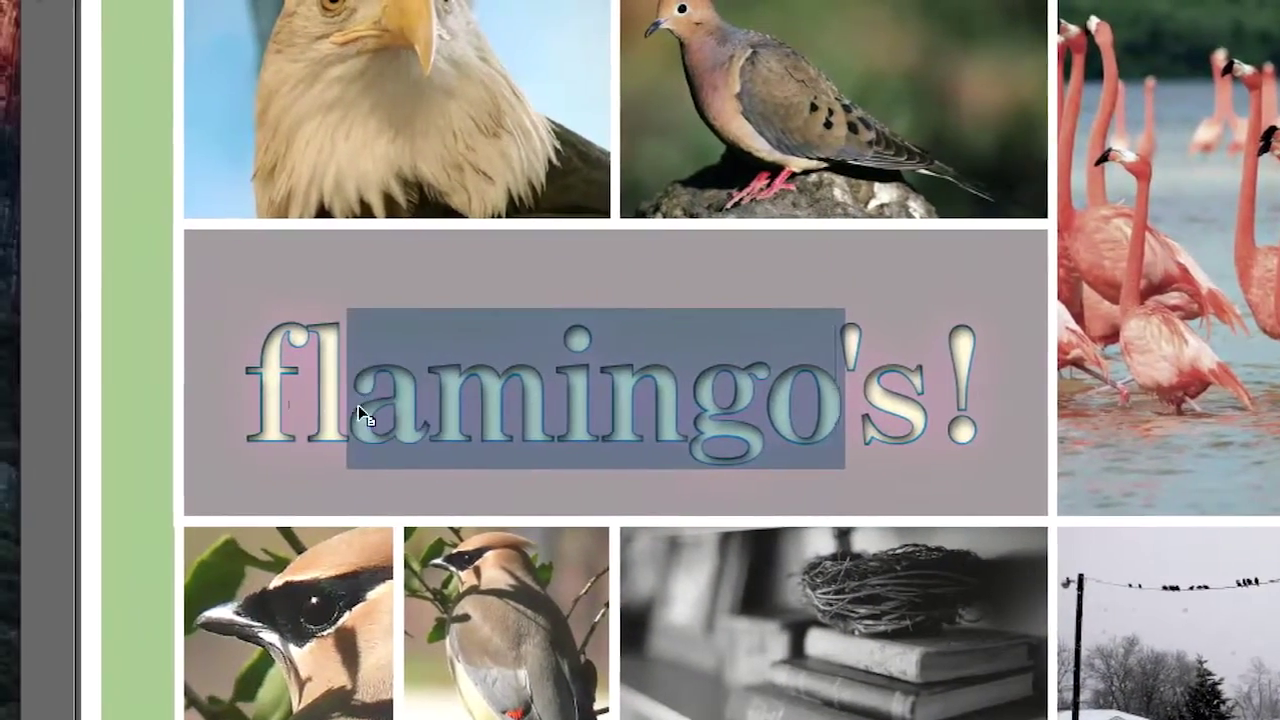
left_click_drag(281, 405, 800, 405)
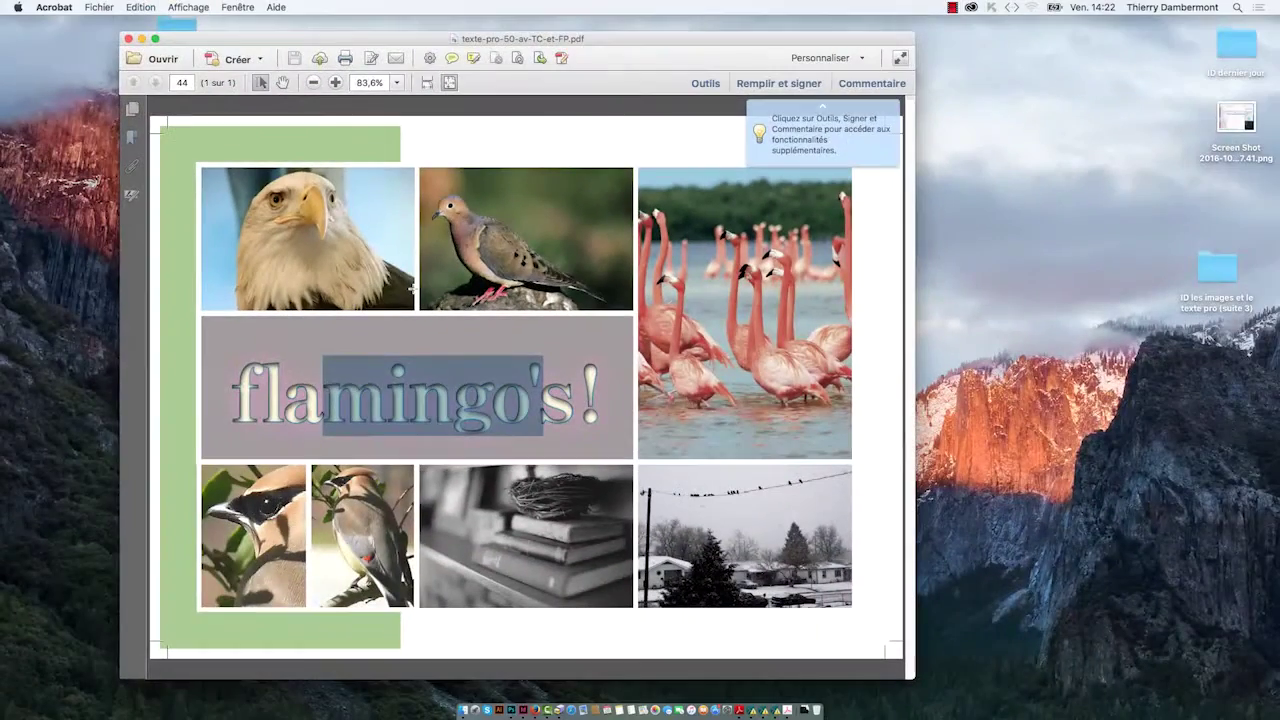
left_click(336, 408)
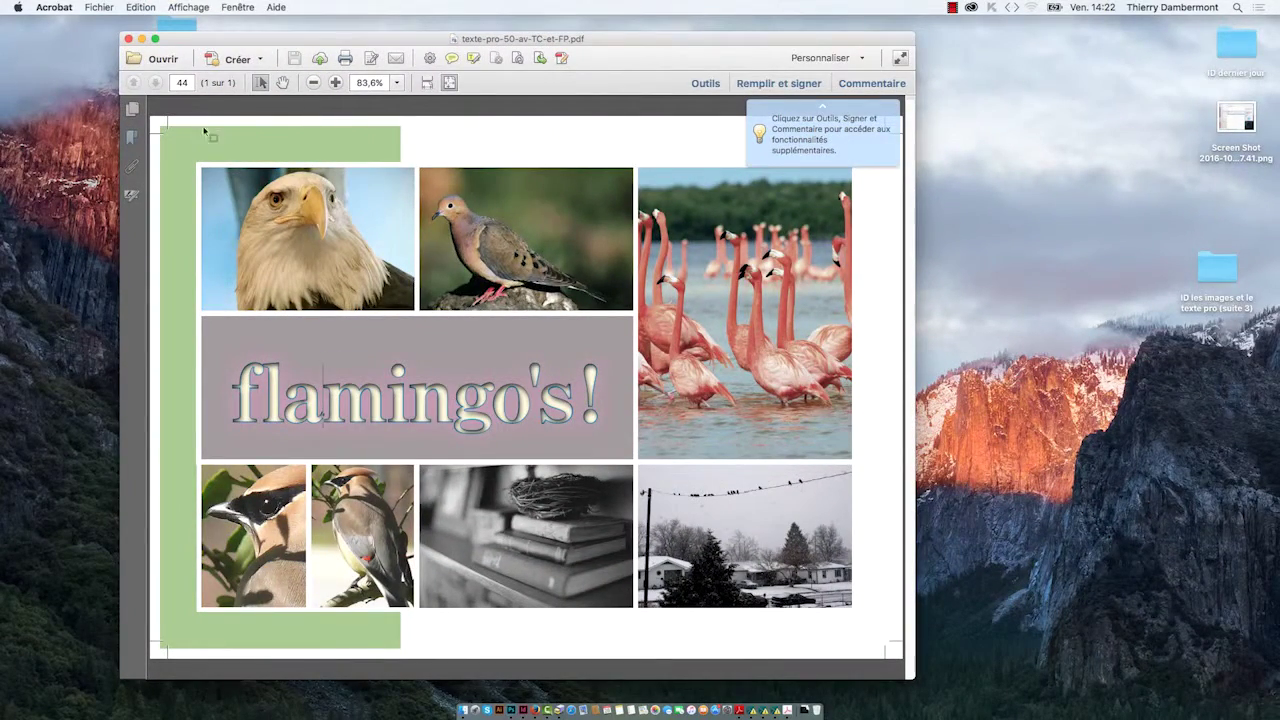
Open the PDF's print settings and view the advanced options for the Adobe PDF 9.0 printer, leaving them without changes.
left_click_drag(283, 39, 266, 41)
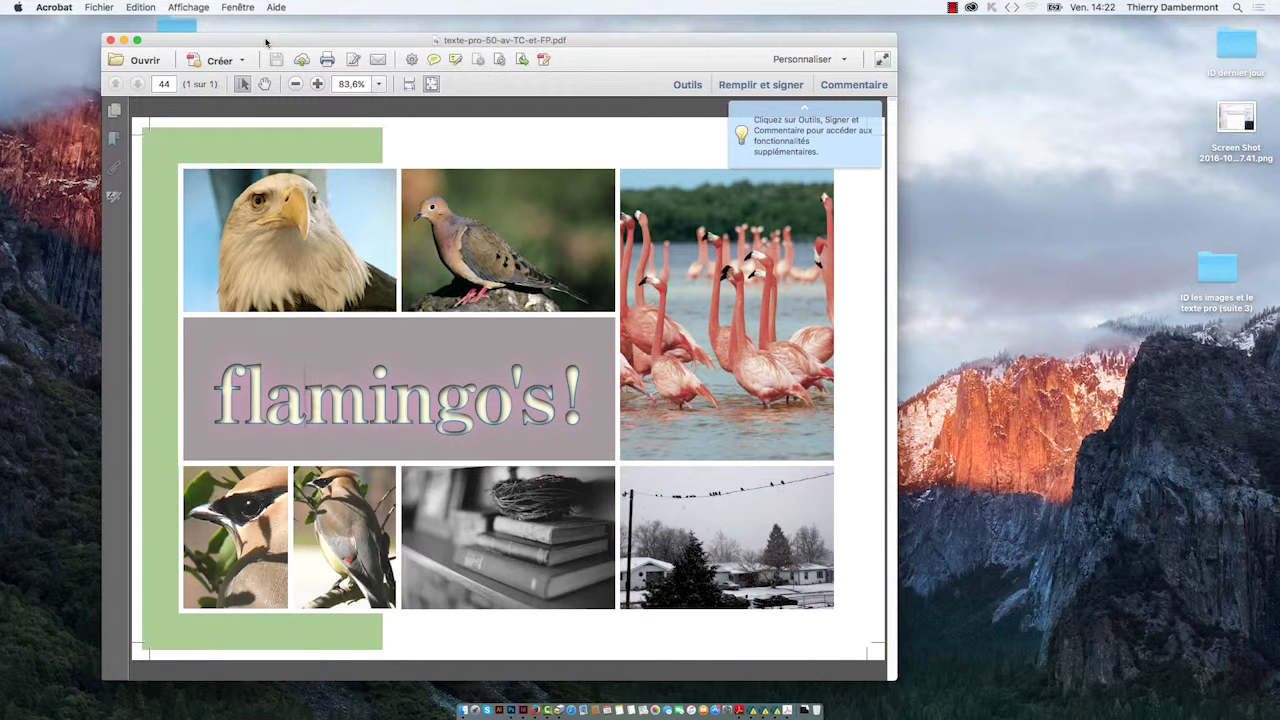
left_click(90, 7)
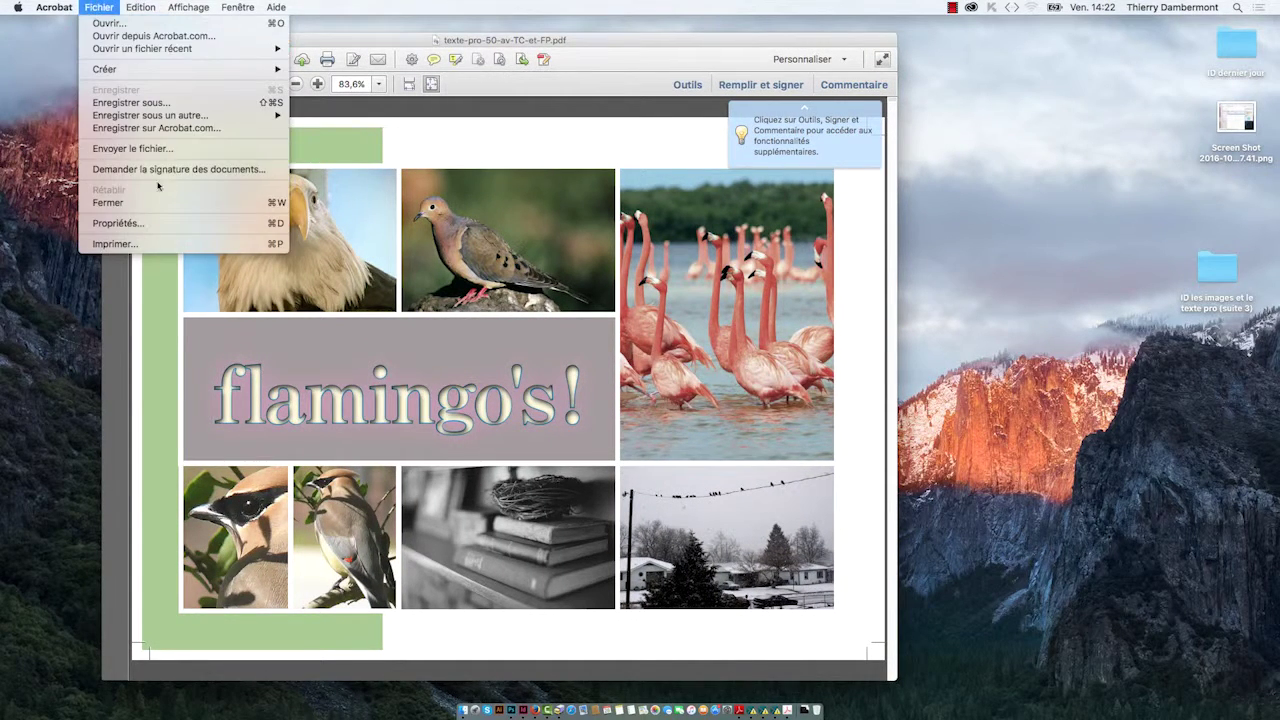
left_click(166, 245)
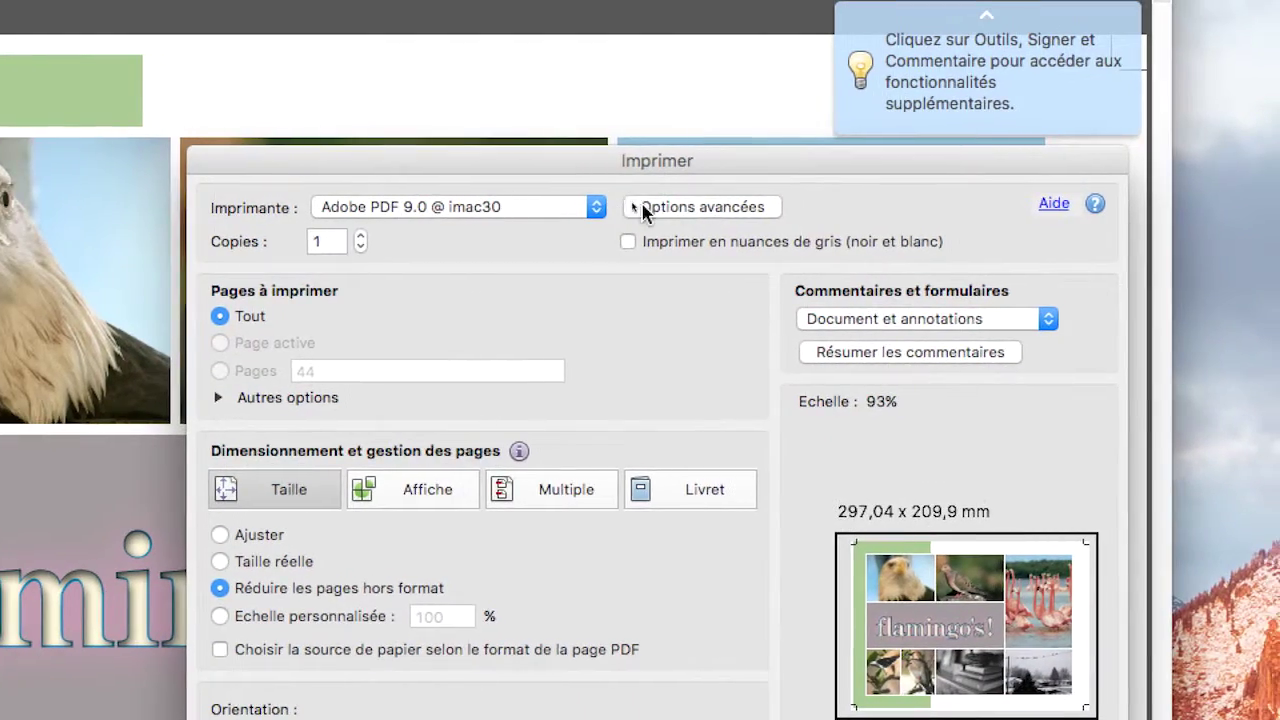
left_click(600, 205)
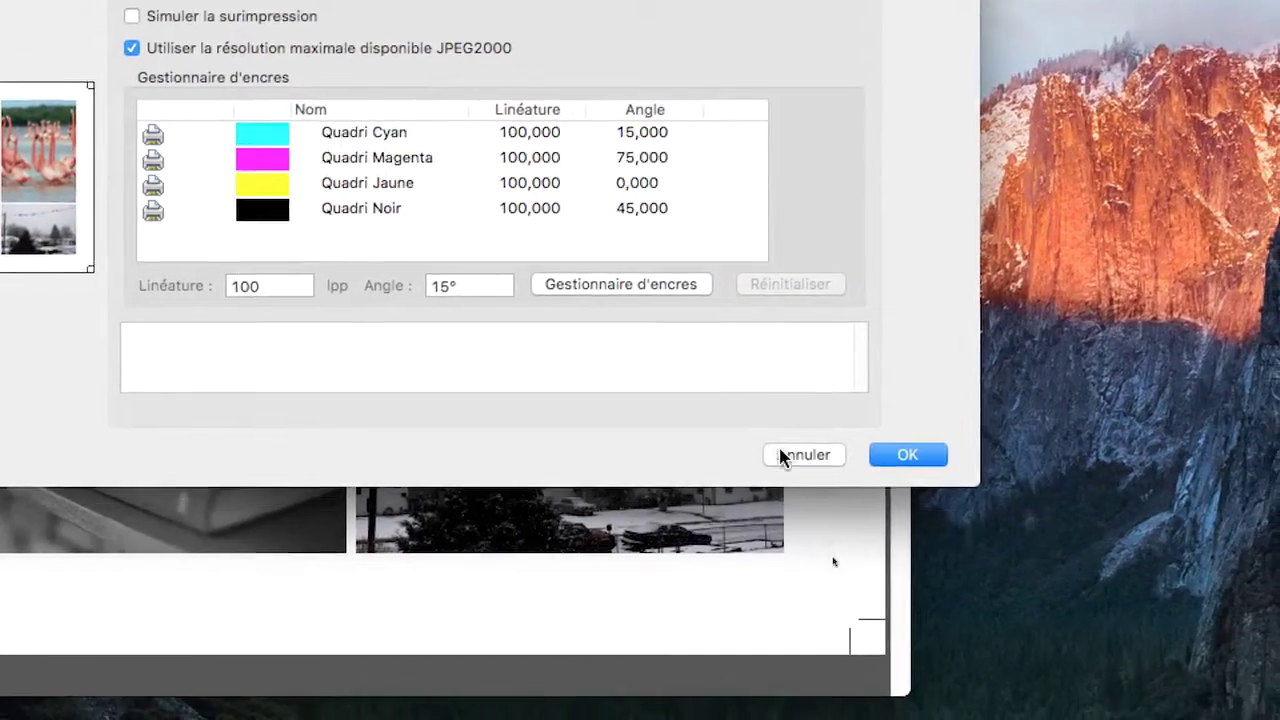
left_click(847, 630)
Choose the Canon iP4800 series printer and view its advanced print options, leaving them without changes.
left_click(545, 213)
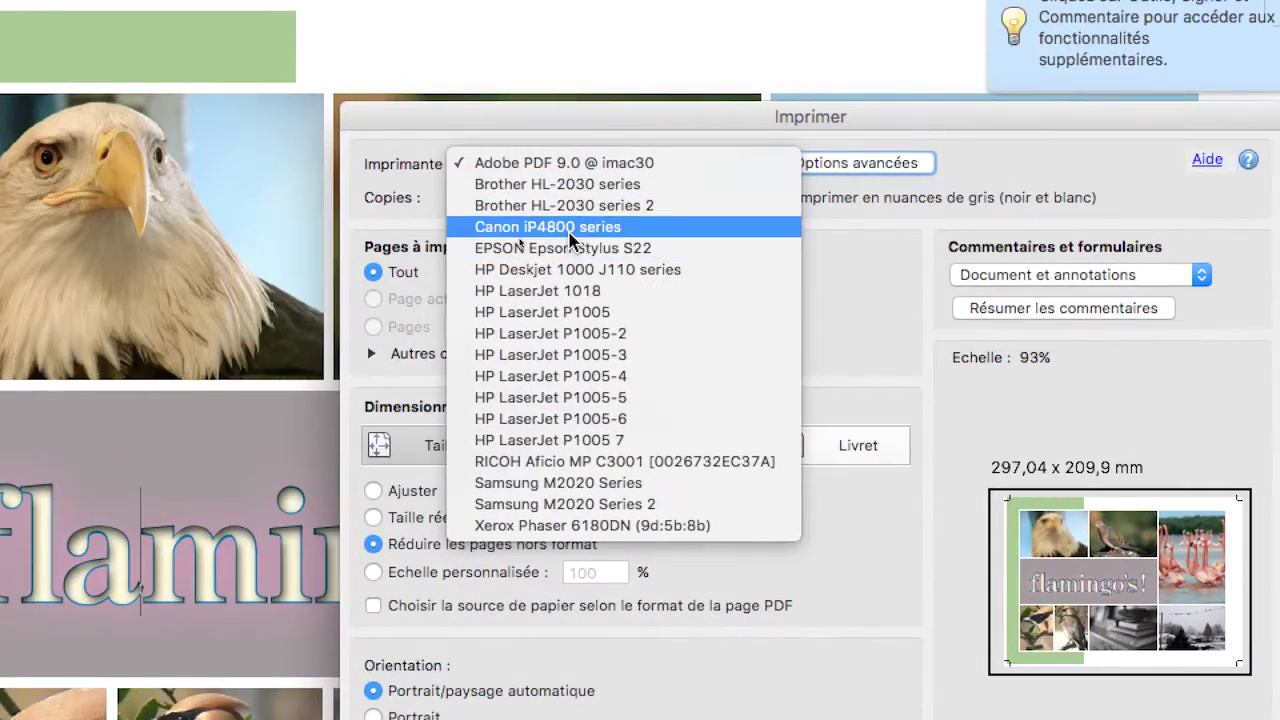
left_click(568, 229)
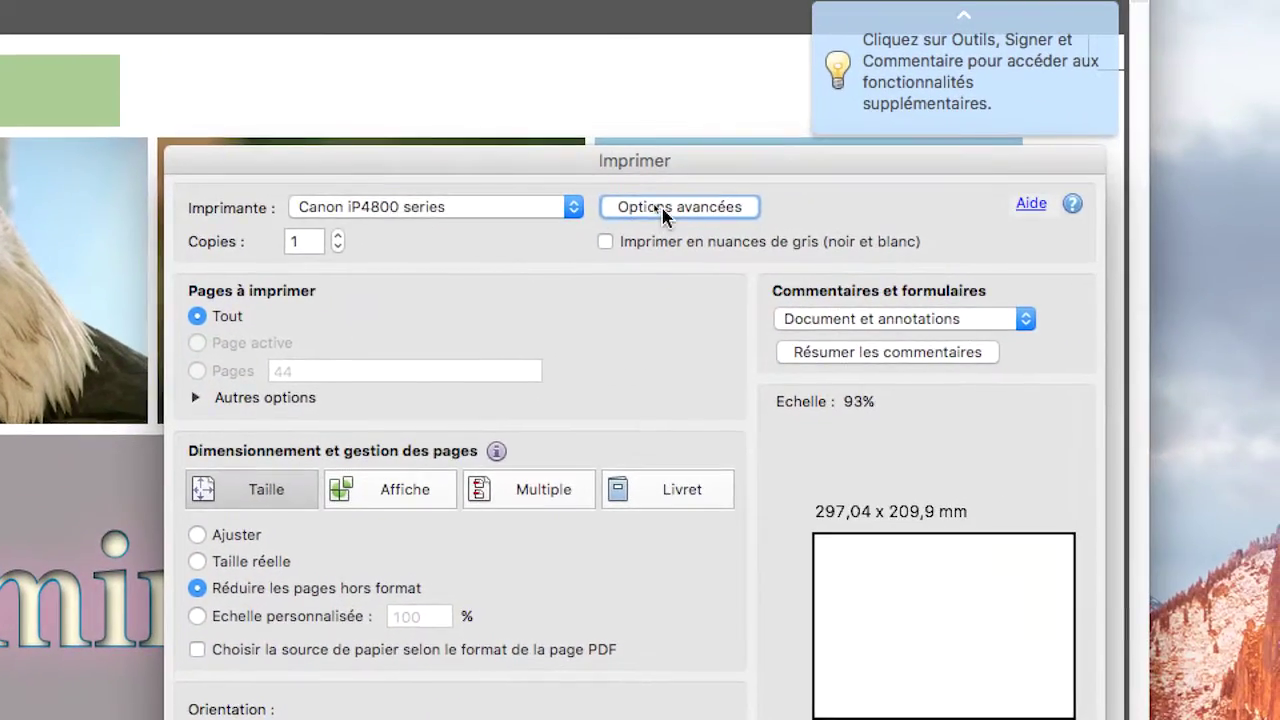
left_click(858, 162)
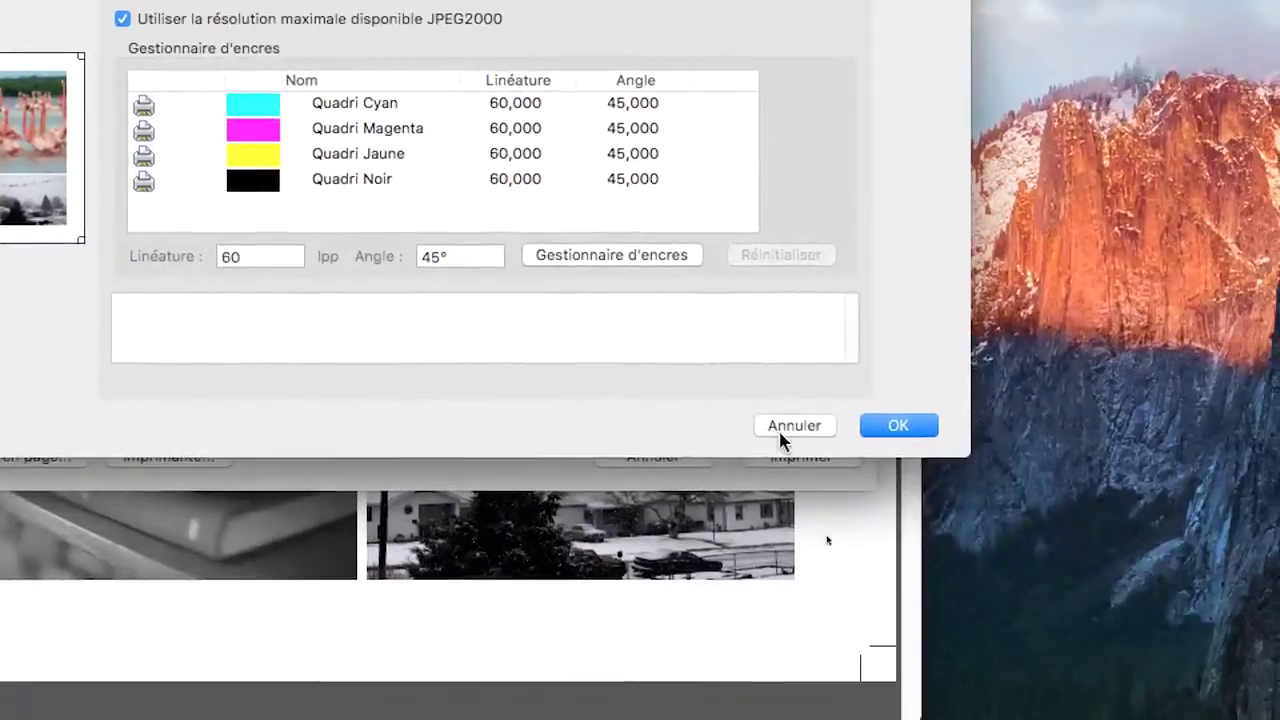
left_click(826, 494)
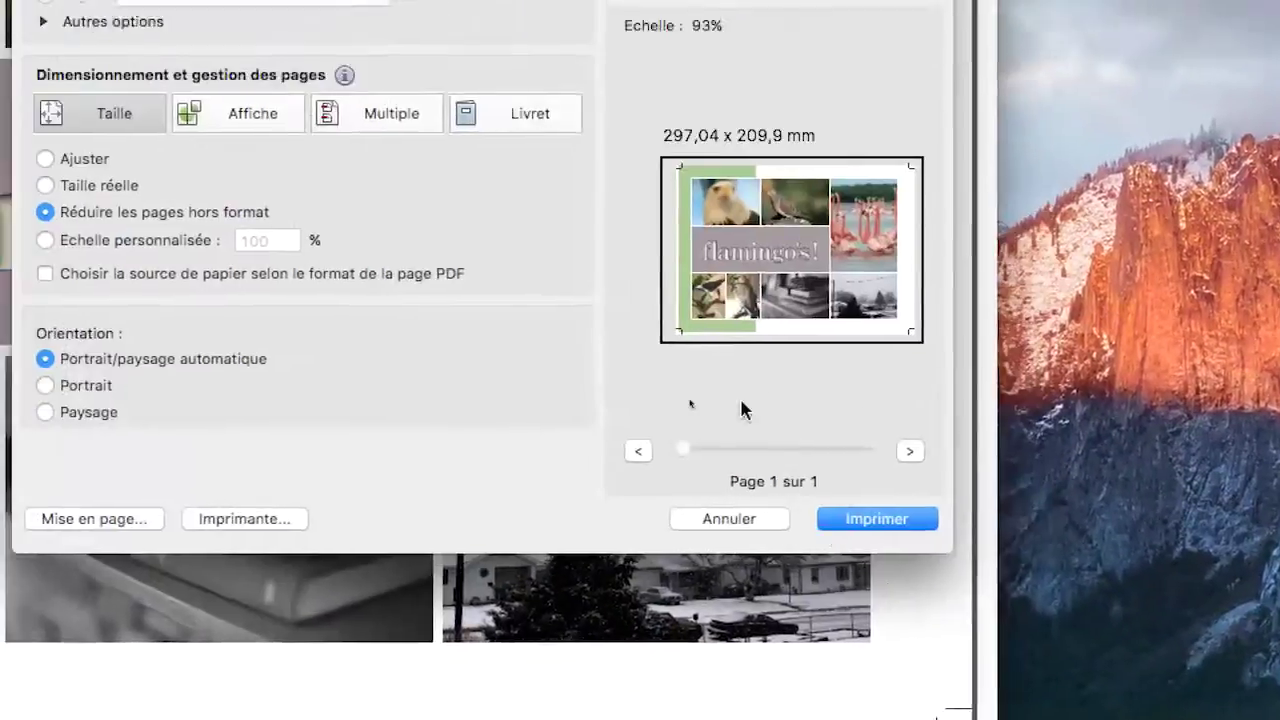
Try enabling Print as Image at 600 ppp in the Canon iP4800 series advanced options, and cancel the print settings.
left_click(561, 207)
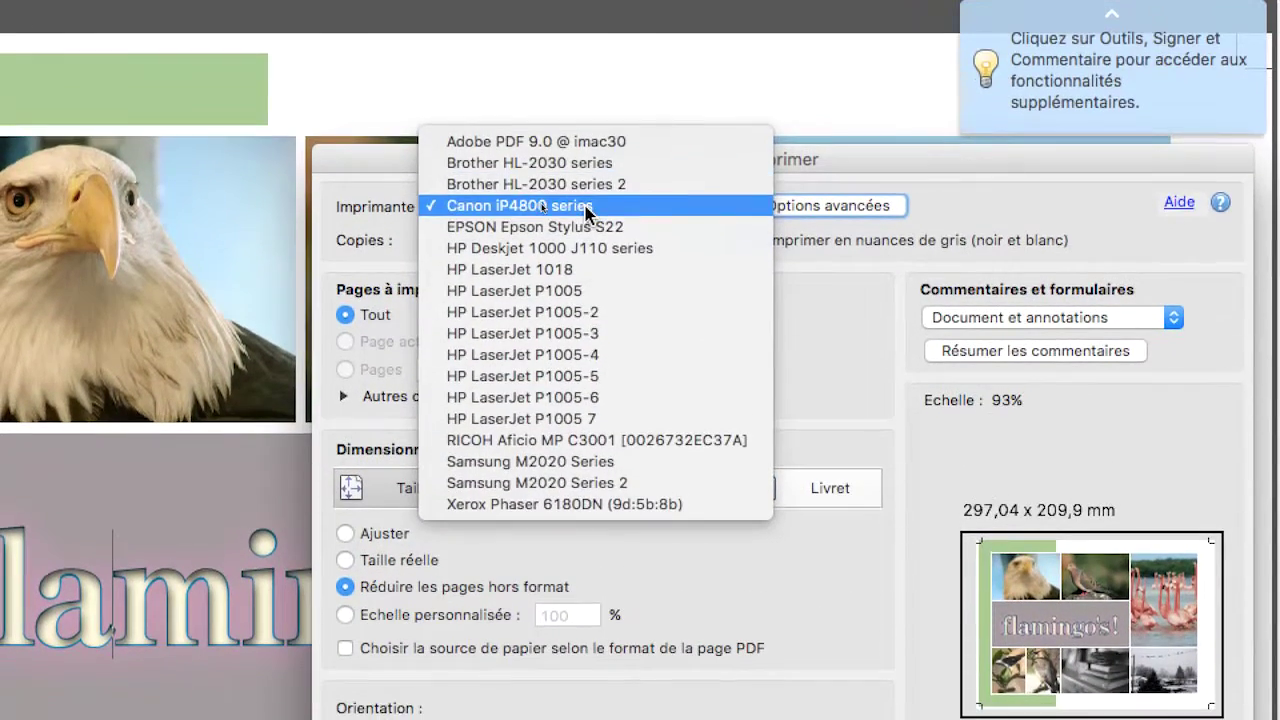
left_click(588, 208)
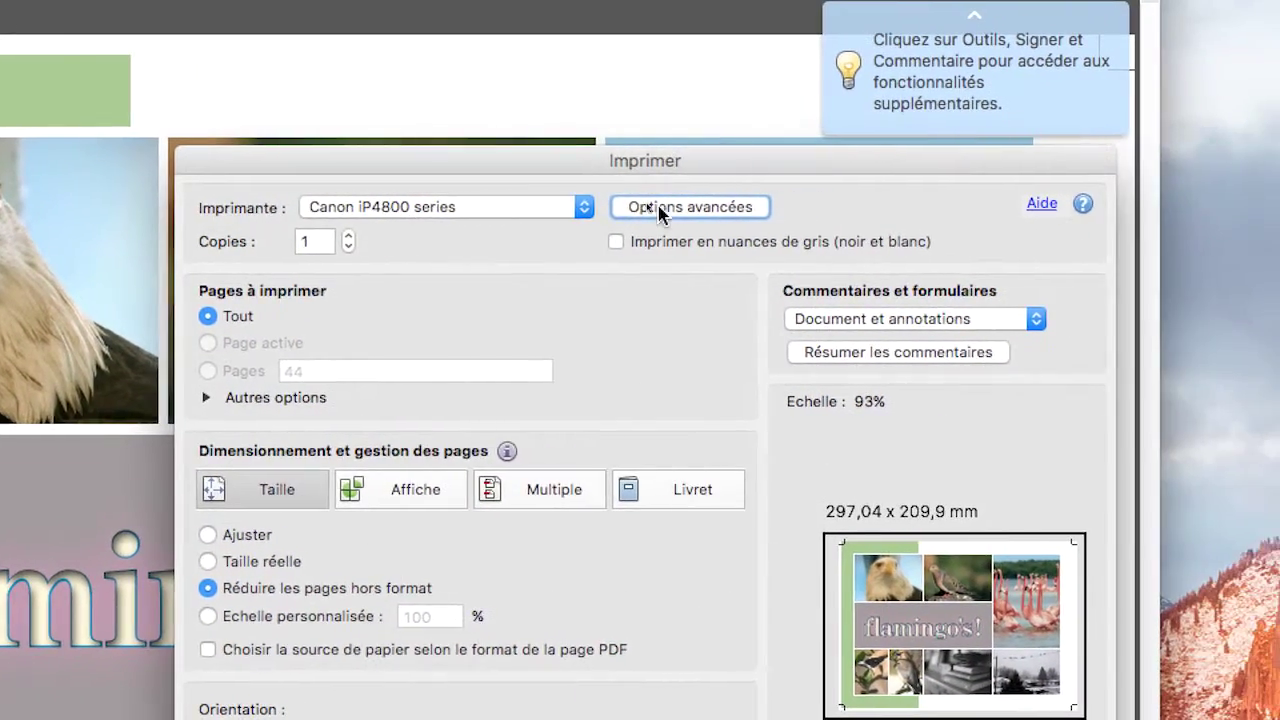
left_click(800, 206)
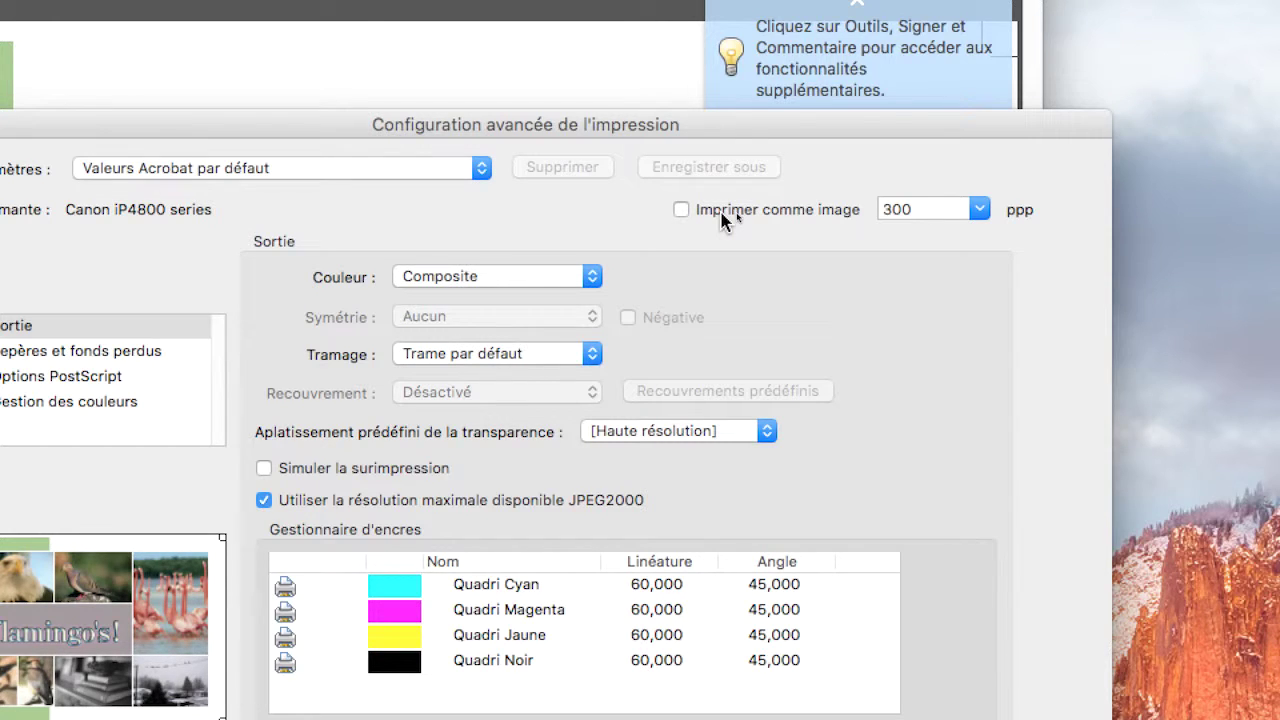
left_click(722, 214)
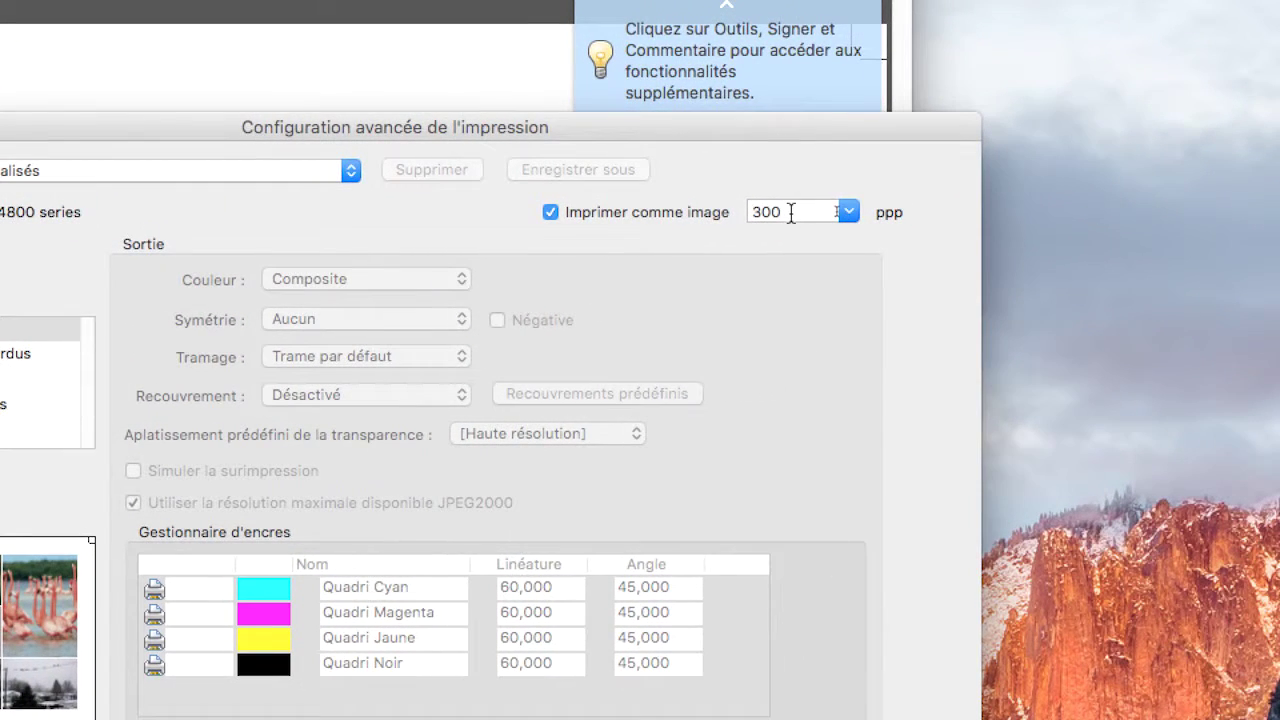
left_click(908, 205)
left_click(830, 208)
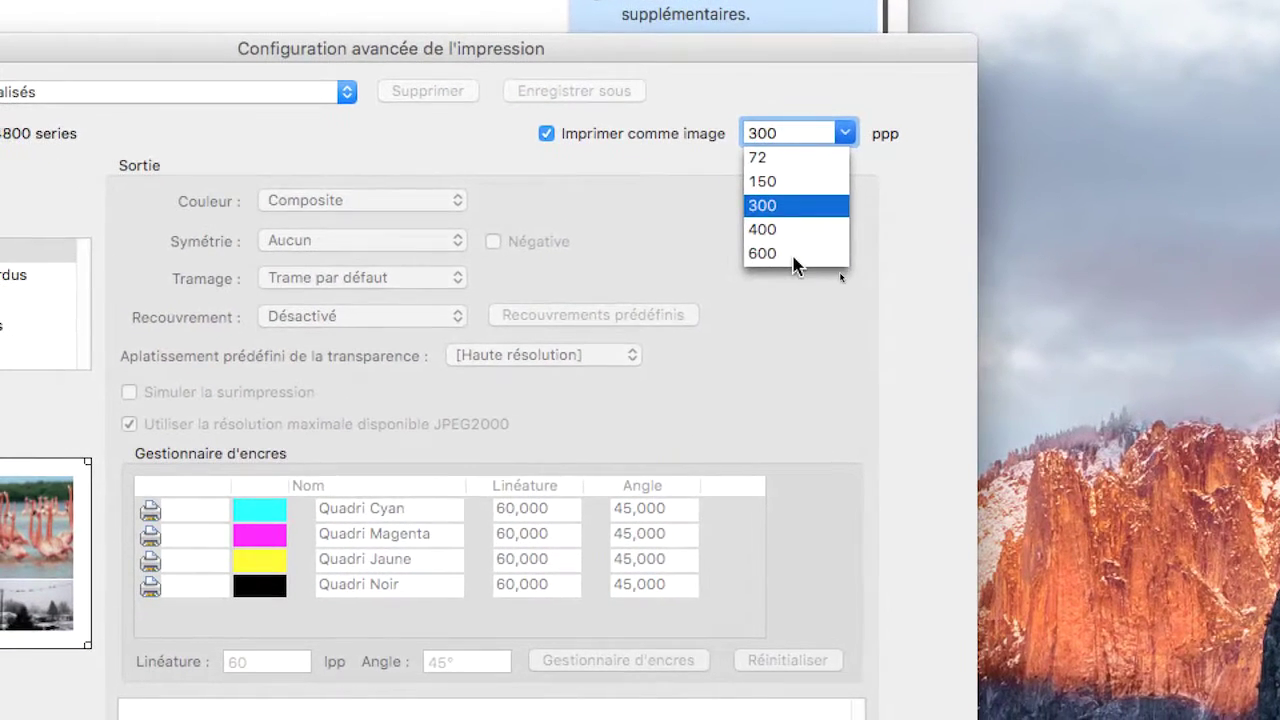
left_click(790, 256)
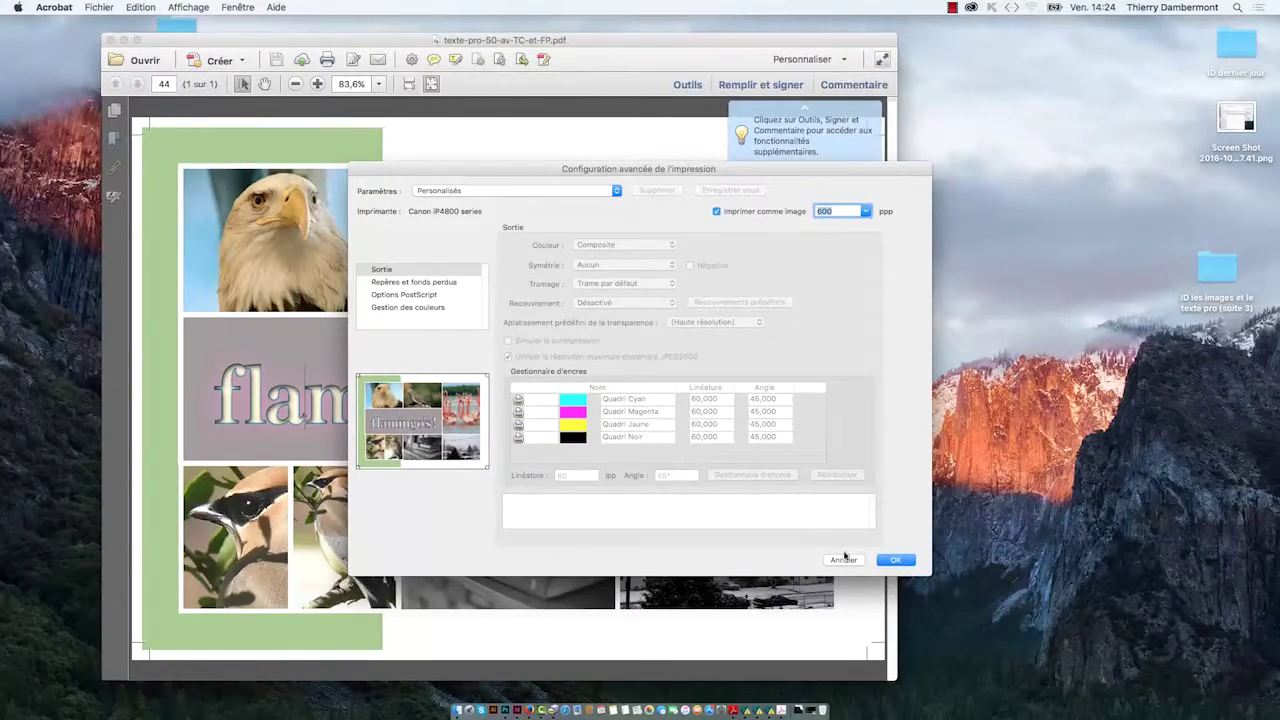
left_click(853, 561)
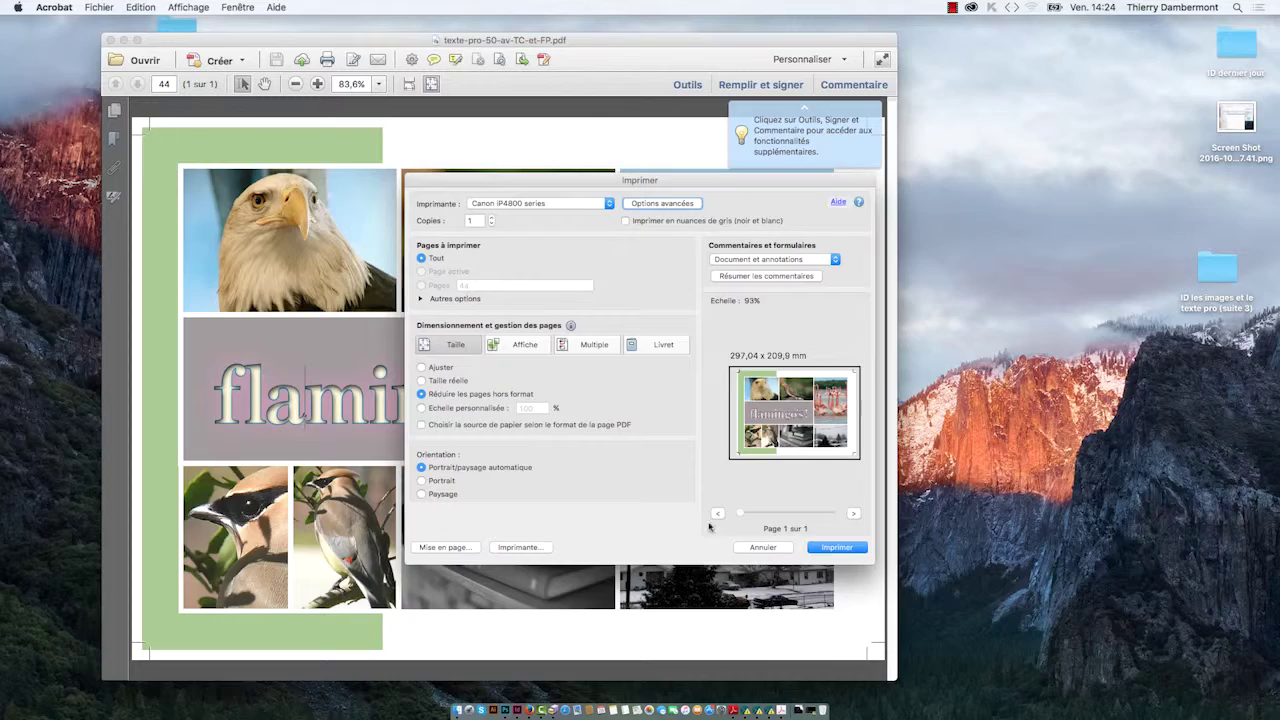
left_click(764, 548)
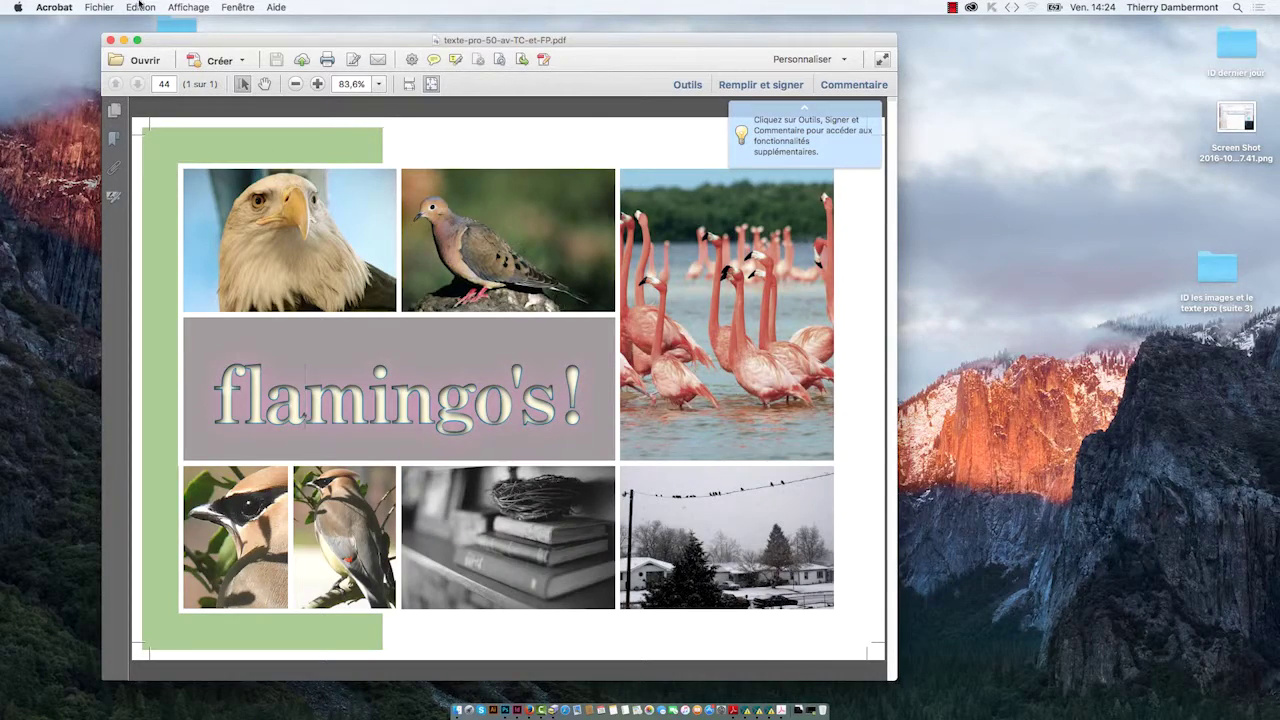
Minimise the PDF window and switch back to InDesign.
left_click(123, 40)
left_click(513, 710)
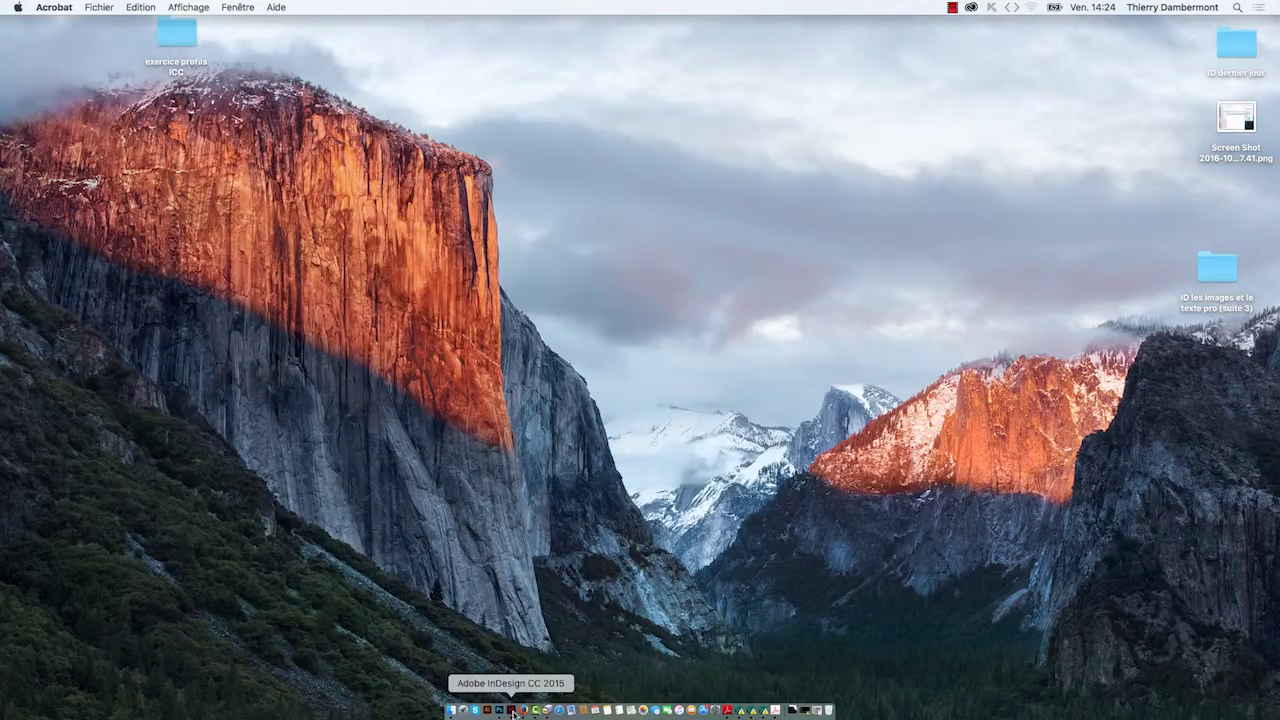
Open the InDesign document's print settings to view the general options, and cancel without printing.
left_click(119, 7)
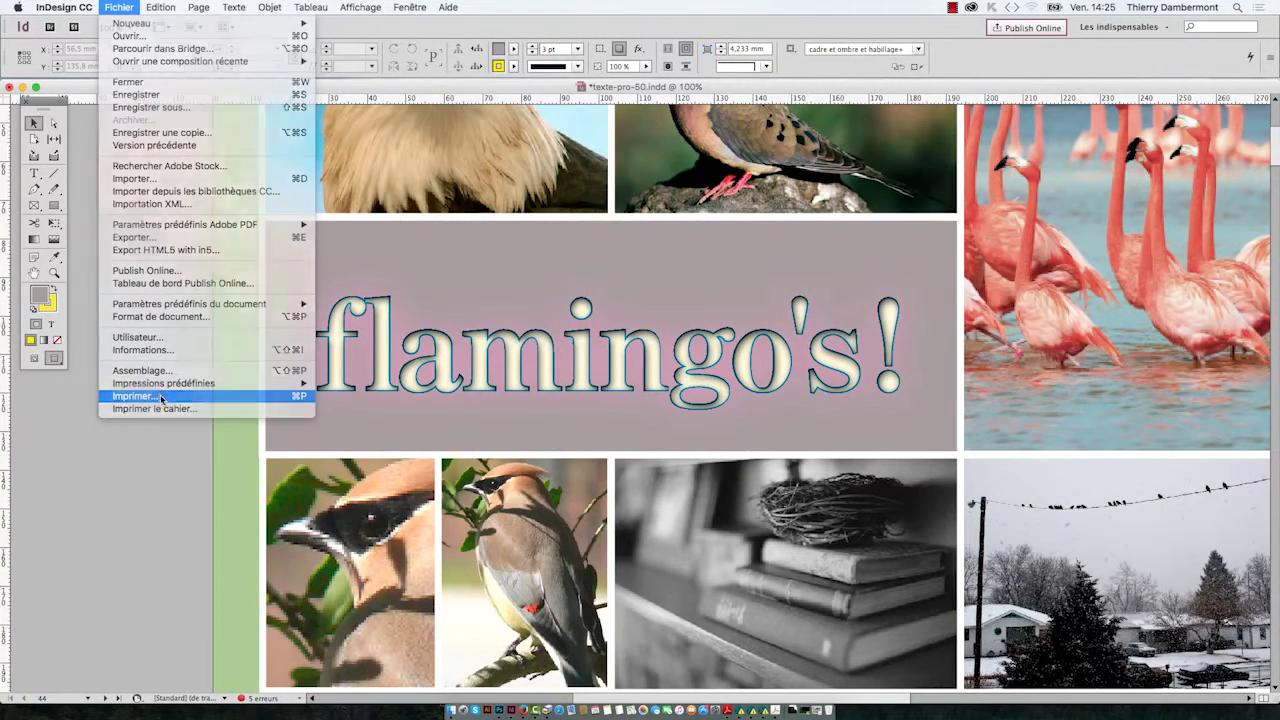
left_click(678, 368)
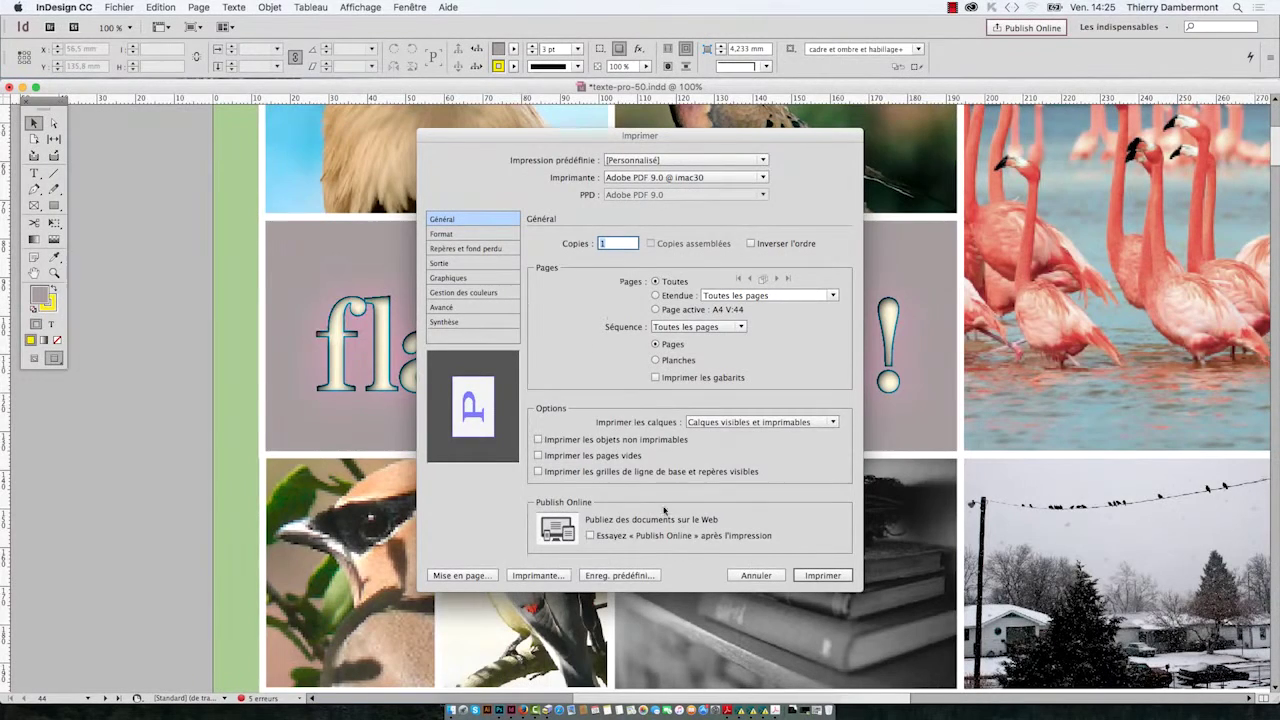
left_click(754, 576)
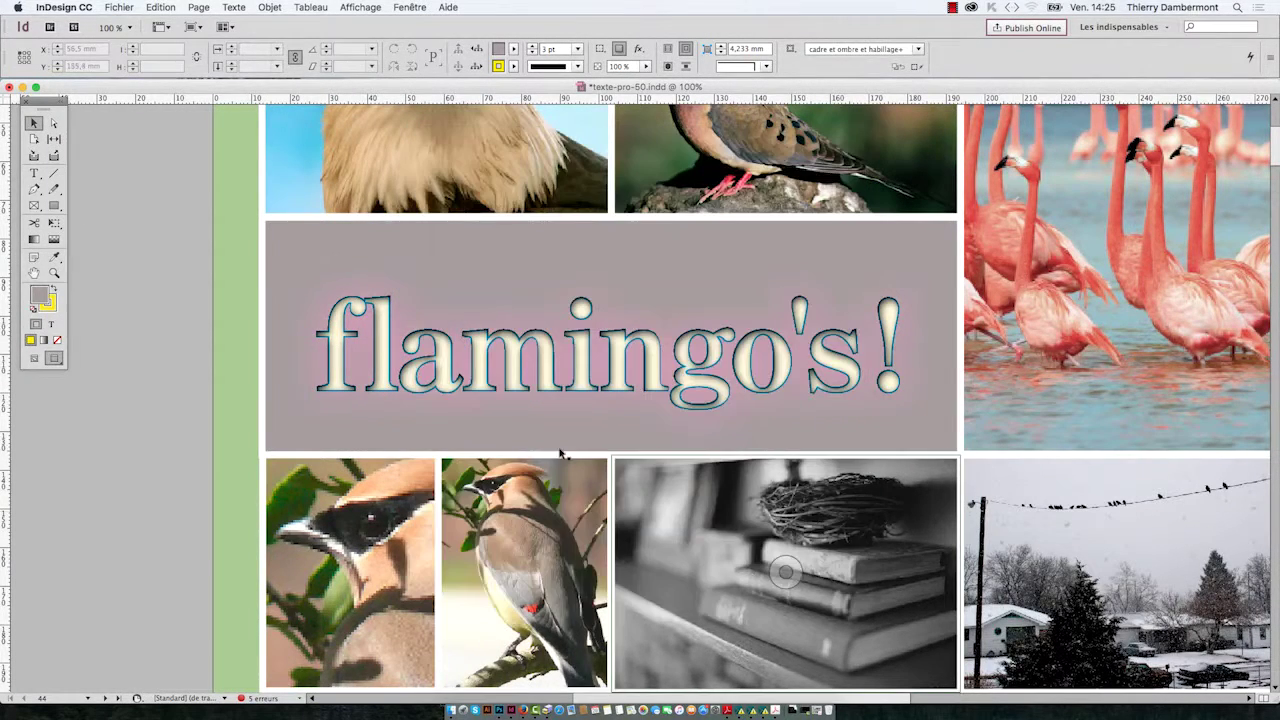
left_click(110, 6)
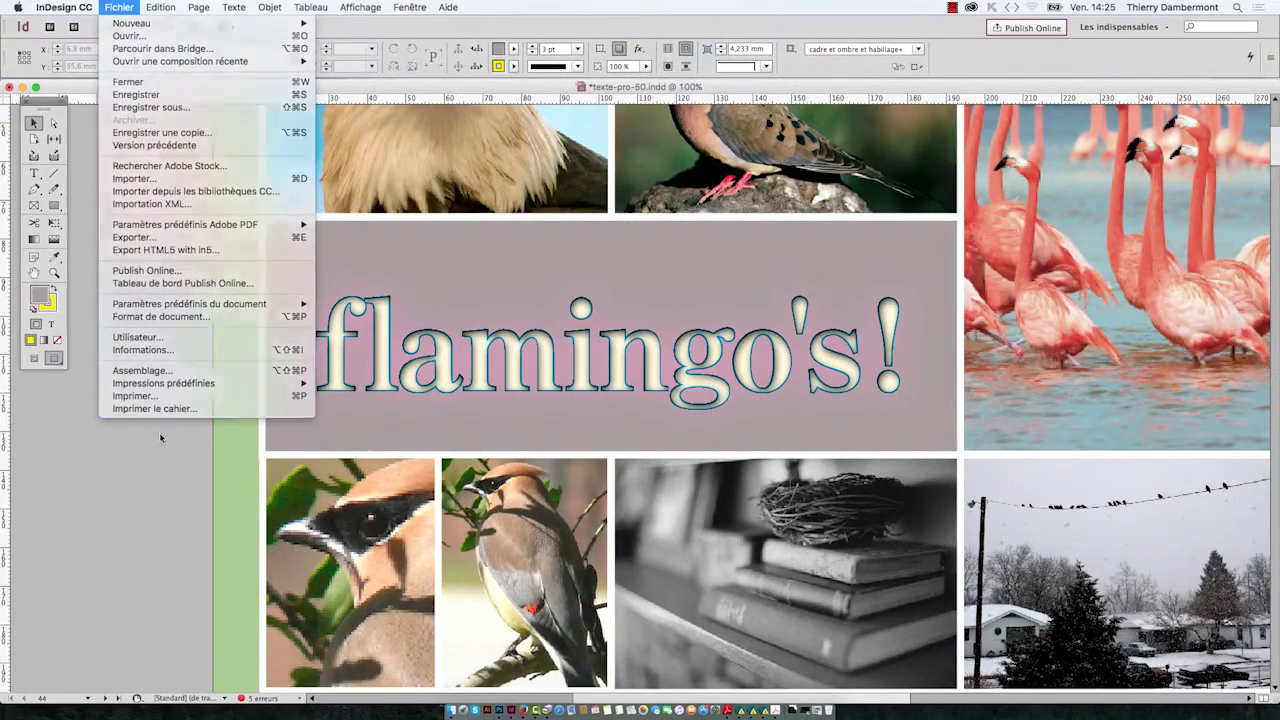
left_click(160, 437)
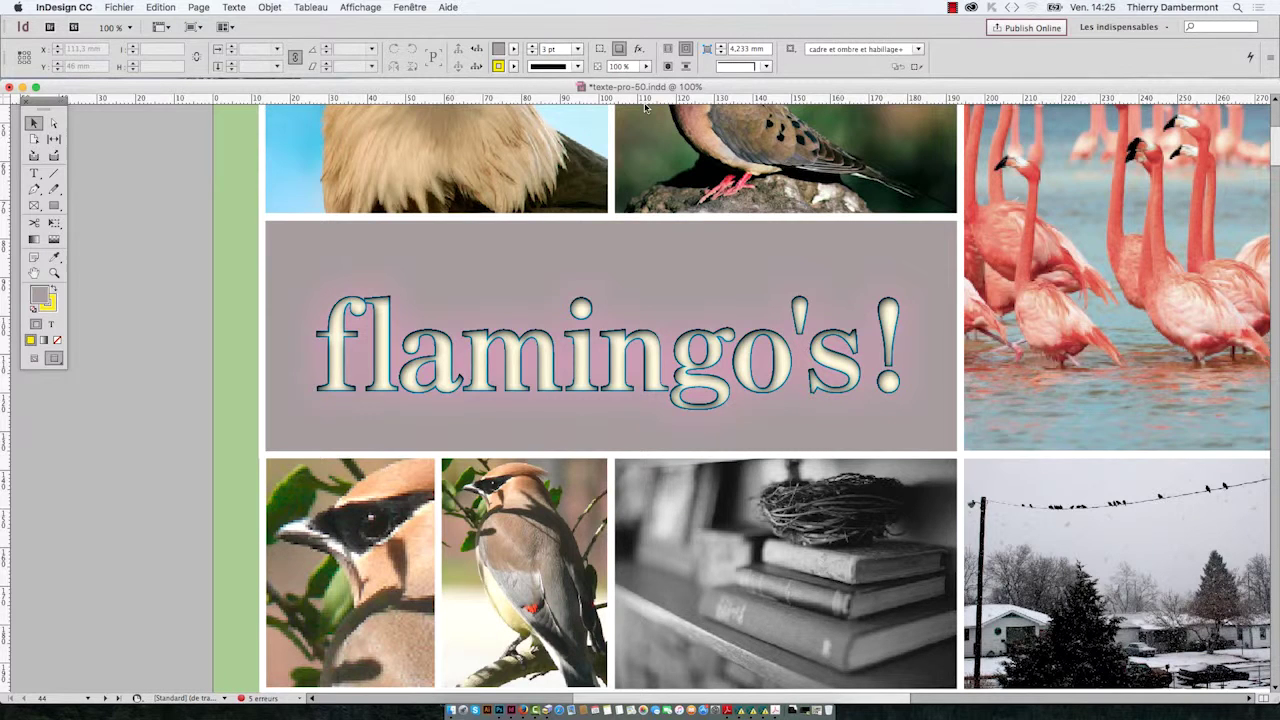
left_click(122, 7)
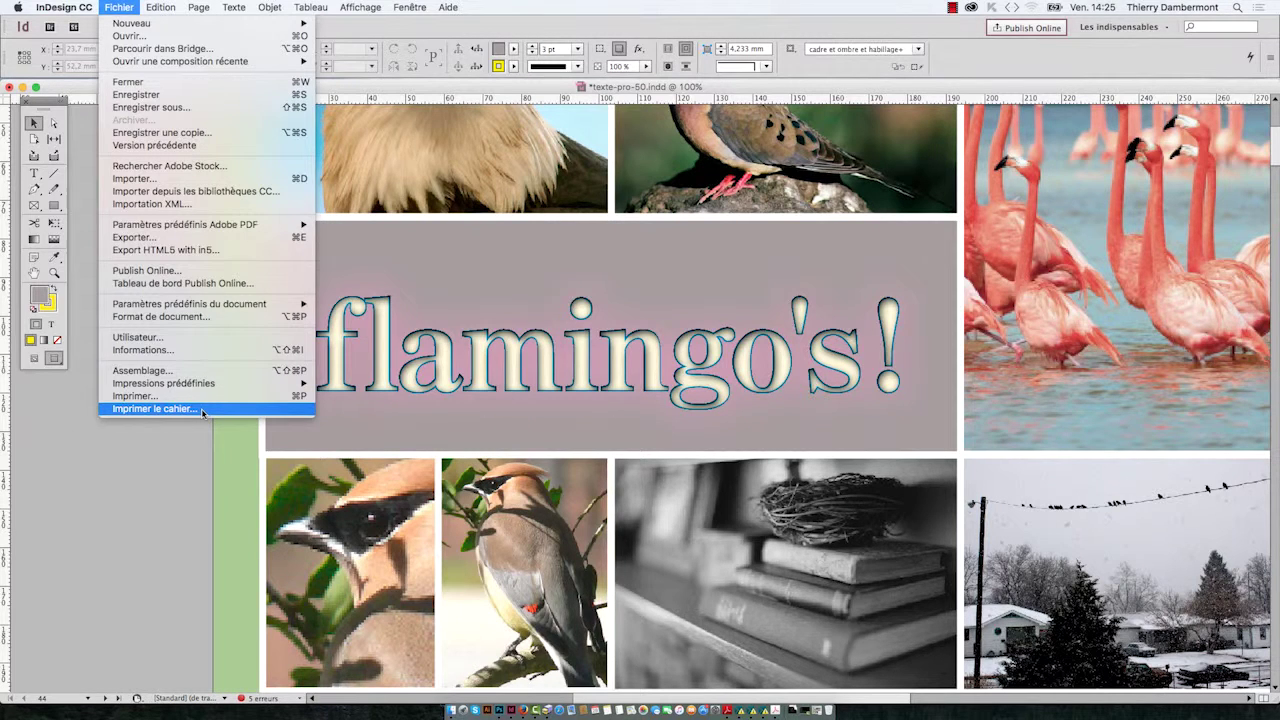
key("Escape")
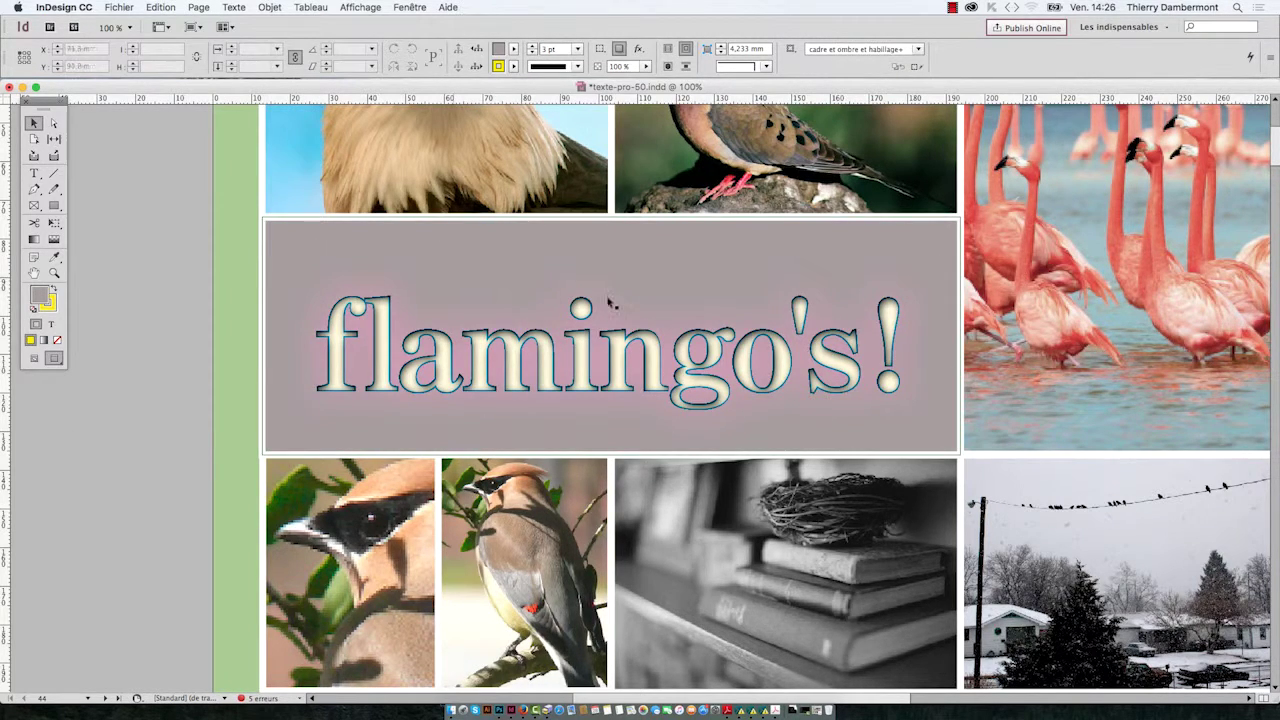
Try the Adobe PDF (interactif) and Adobe PDF (impression) formats for exporting the document, and cancel the export.
key("super+minus")
key("super+minus")
scroll(688, 264, "up", 1)
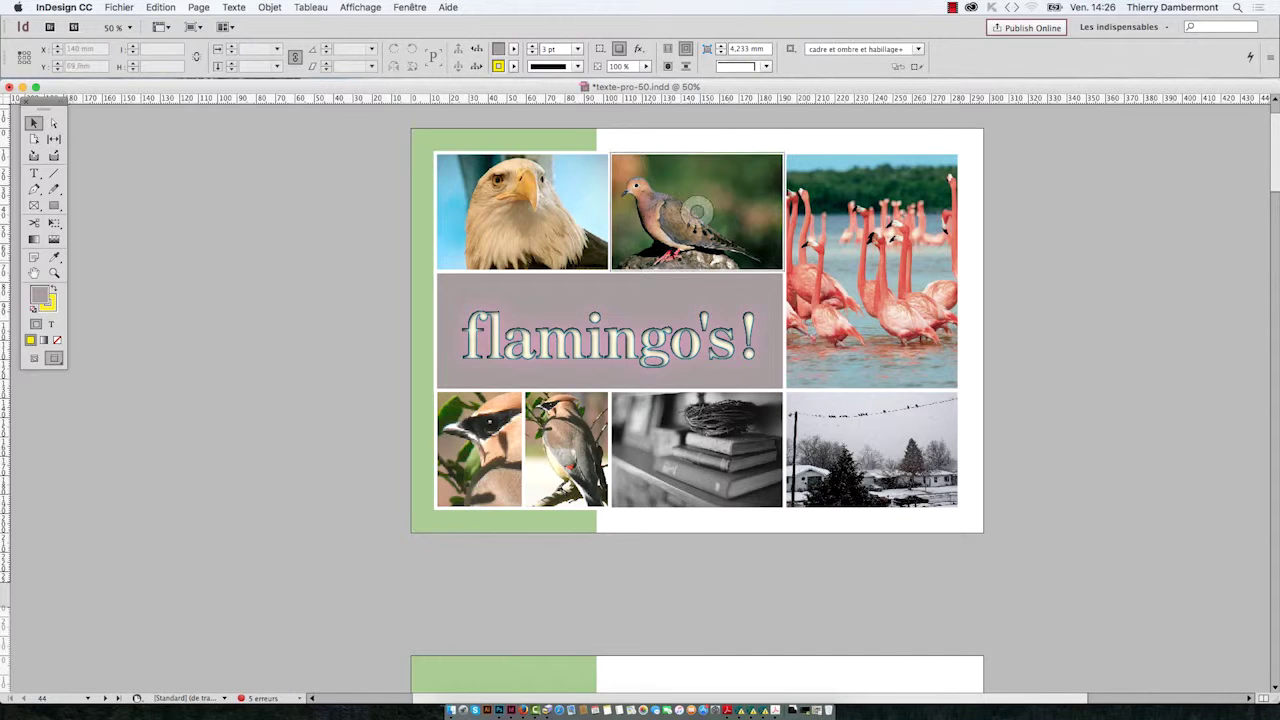
left_click(119, 7)
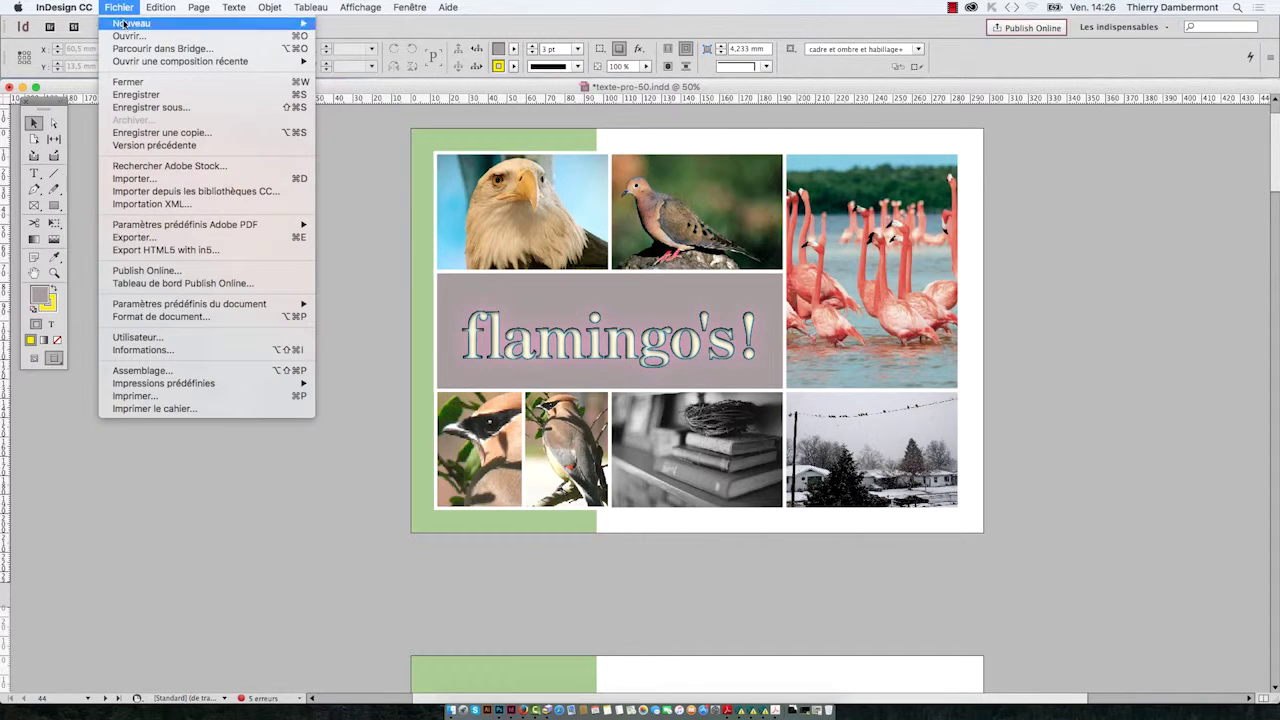
left_click(182, 239)
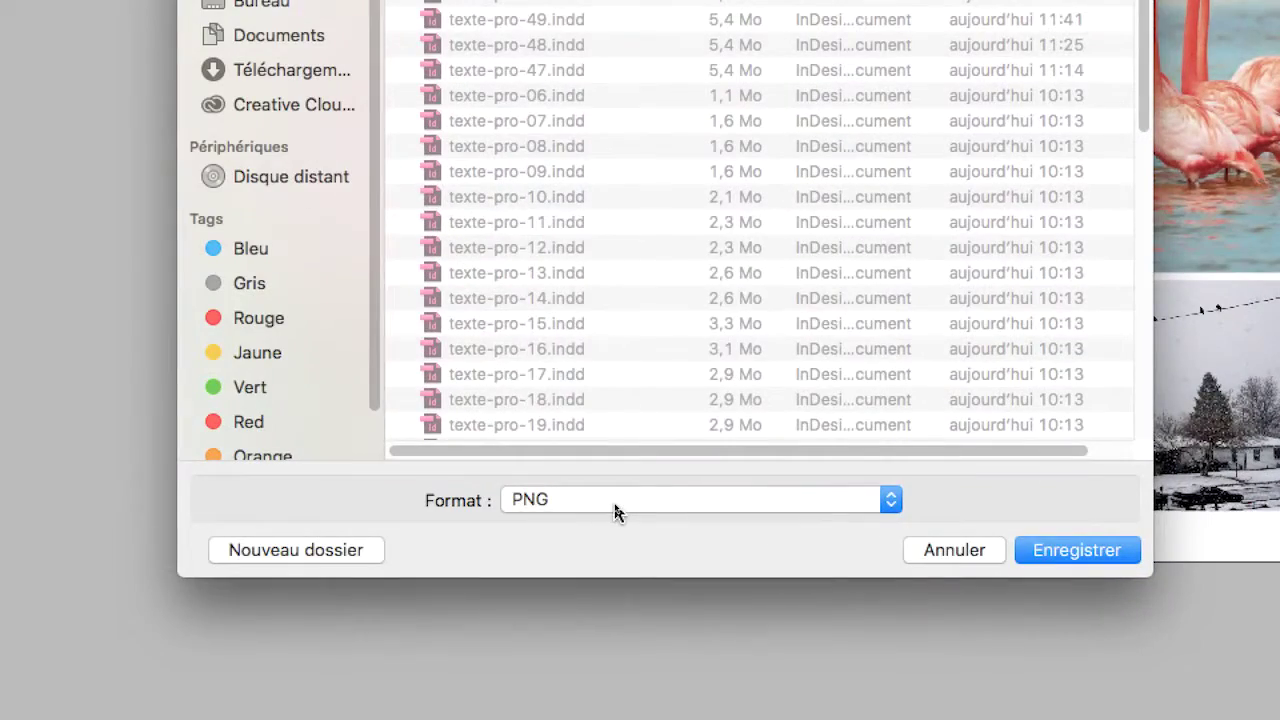
left_click(615, 511)
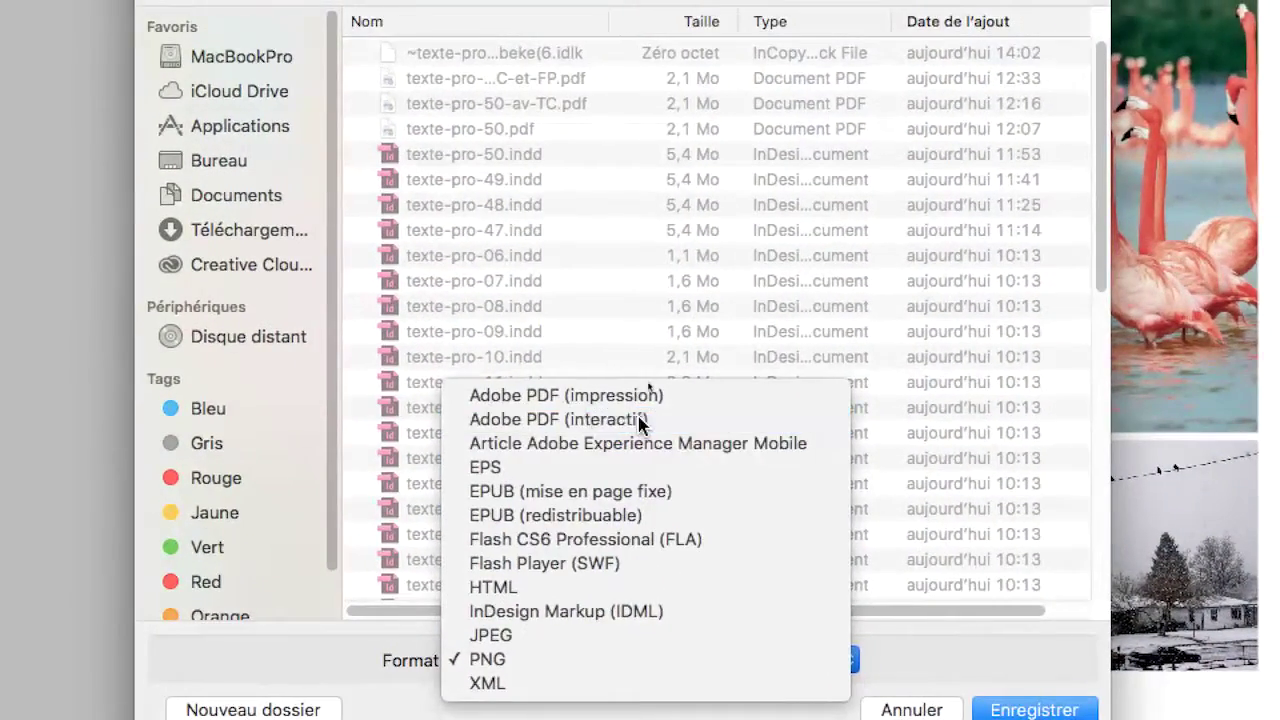
left_click(640, 425)
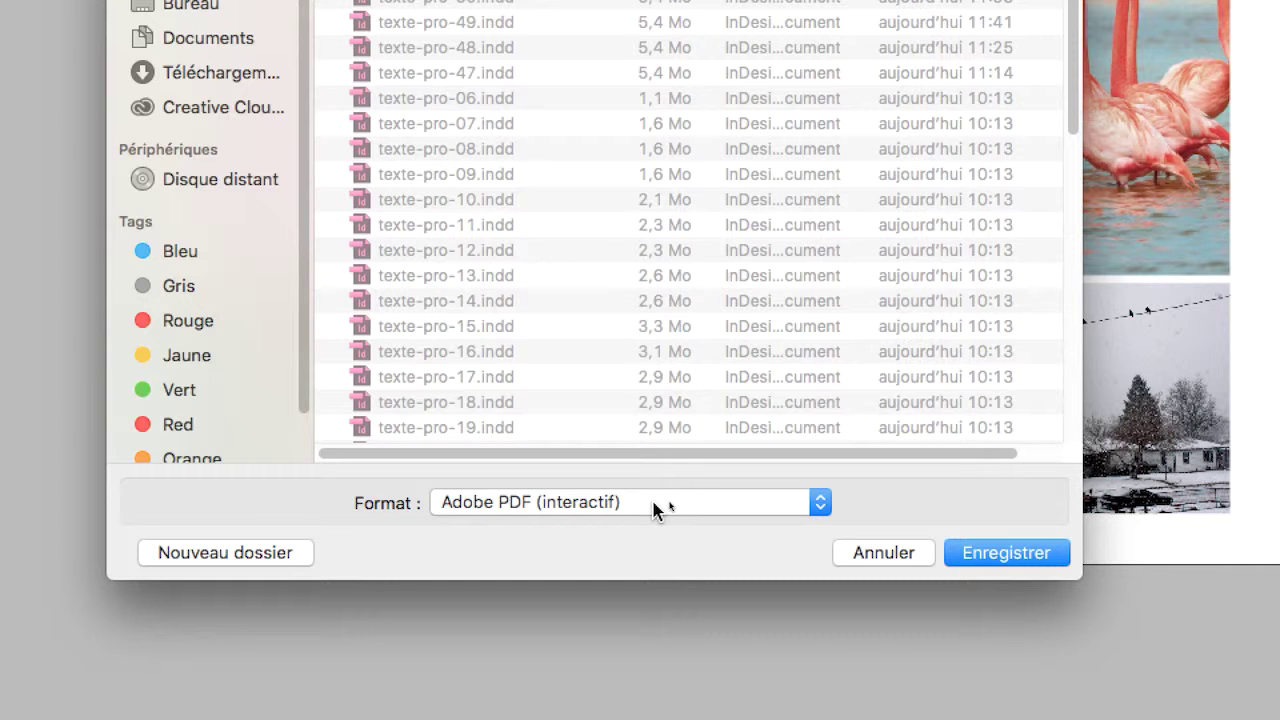
left_click(653, 502)
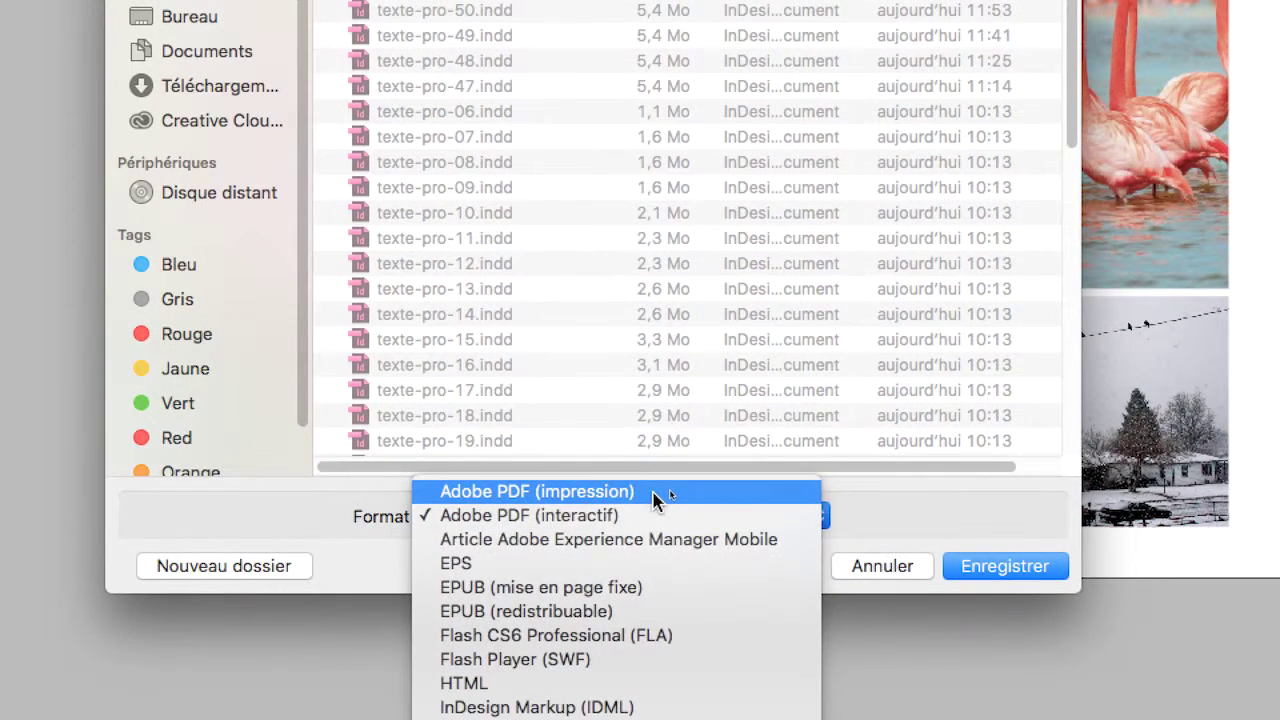
left_click(660, 482)
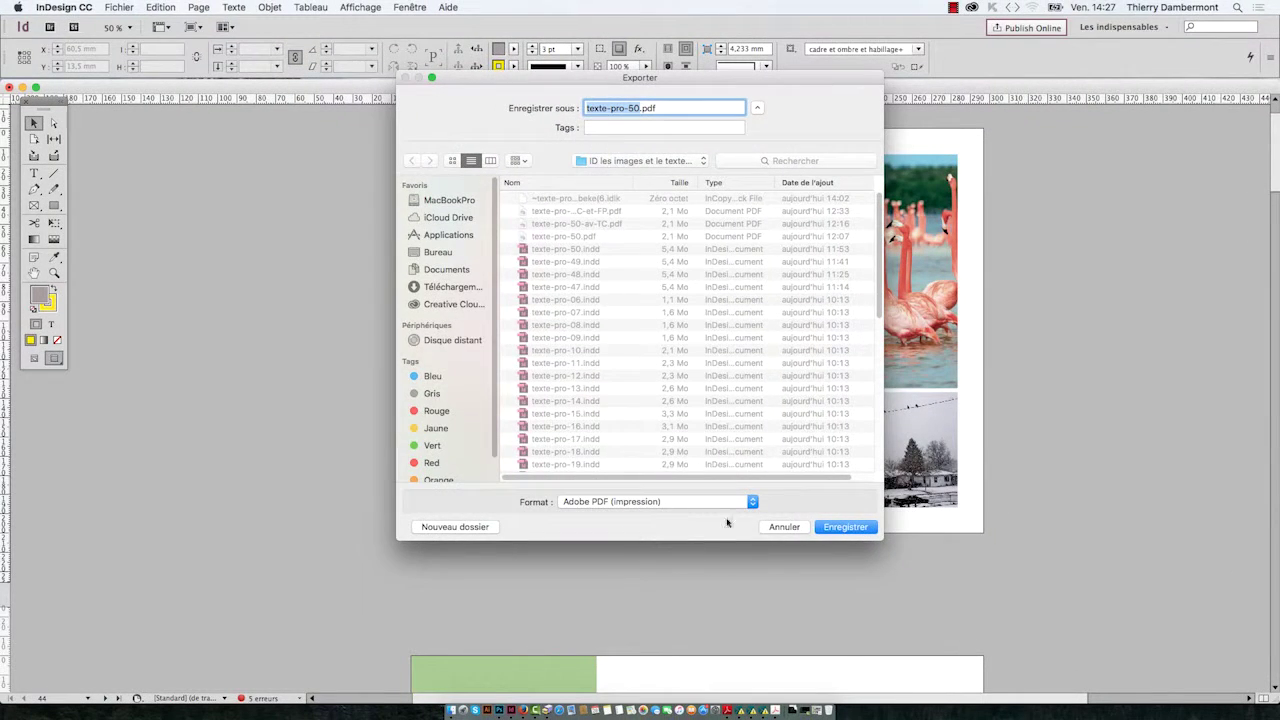
left_click(862, 560)
Start a new export of the document with PNG as the format.
left_click(119, 7)
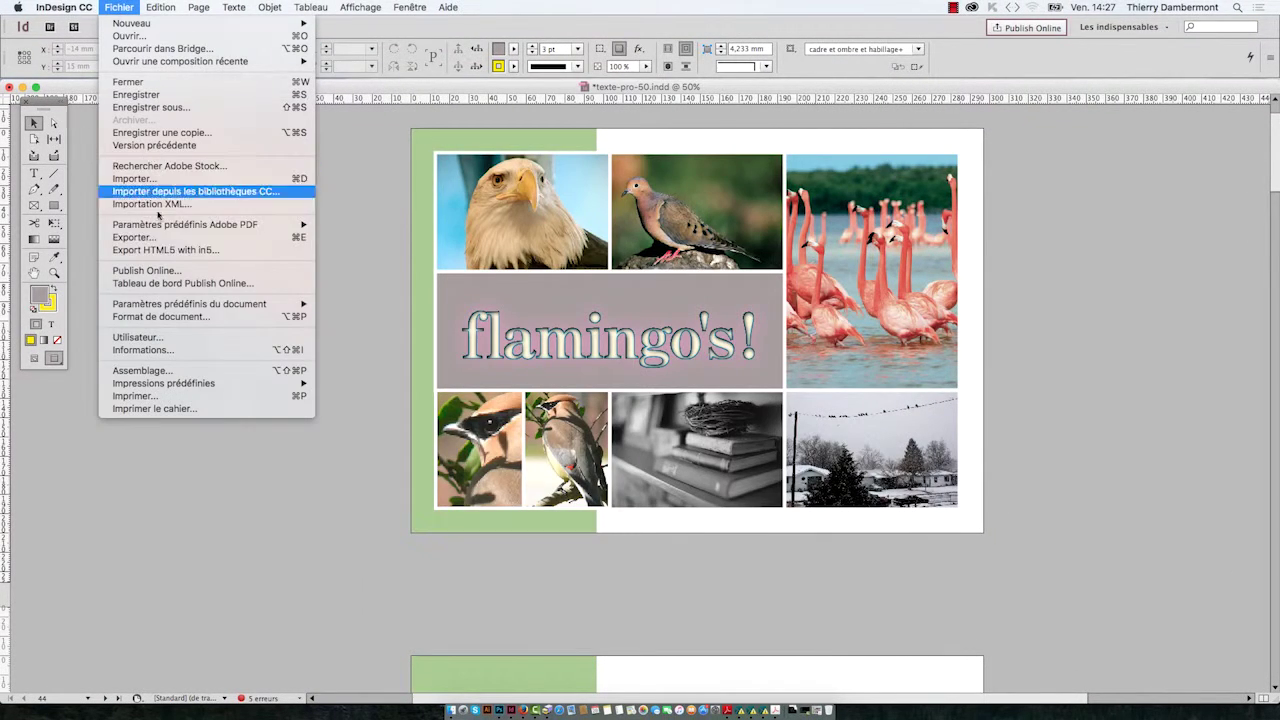
left_click(162, 243)
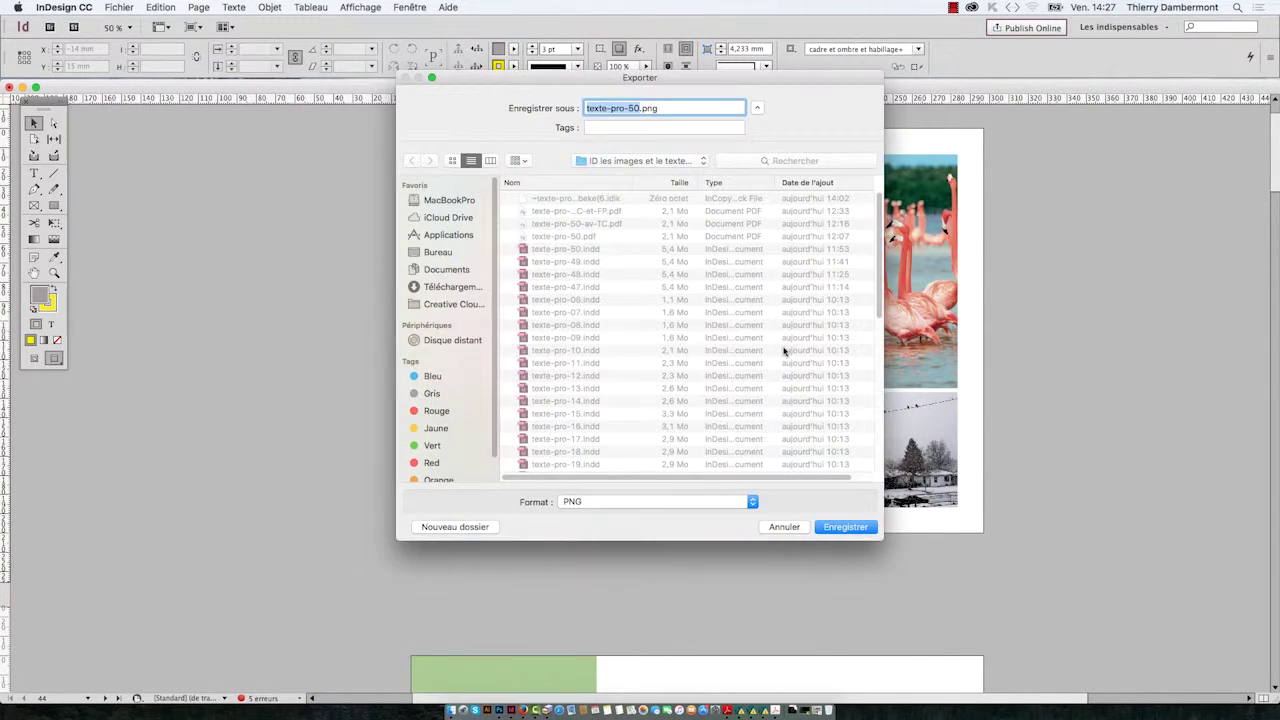